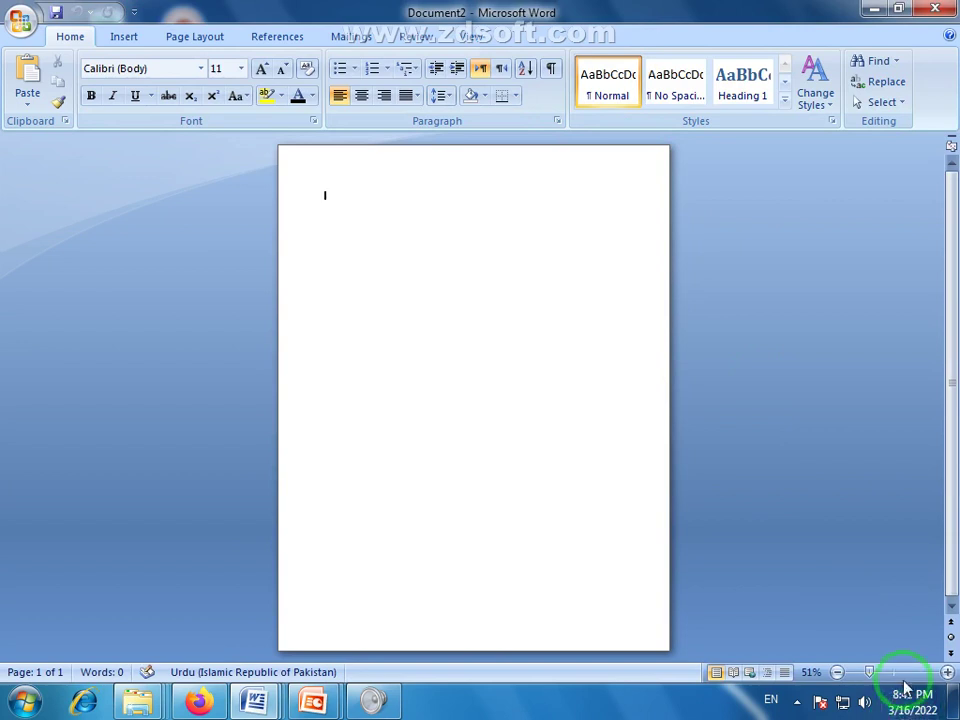
# Set the document zoom to 100%.
pyautogui.click(895, 673)
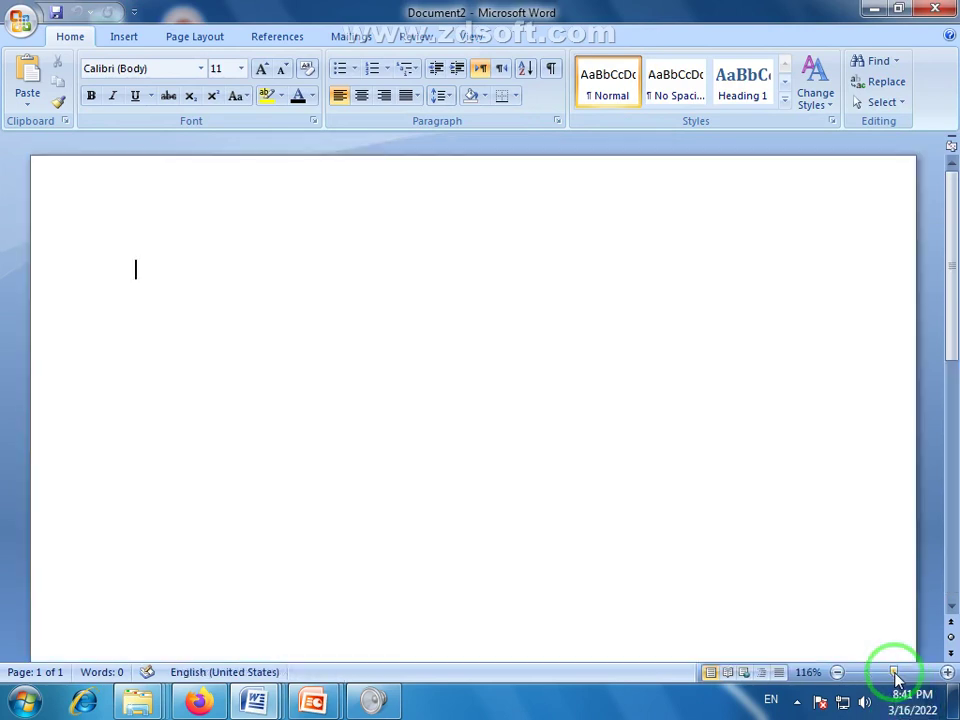
pyautogui.click(837, 672)
pyautogui.click(837, 672)
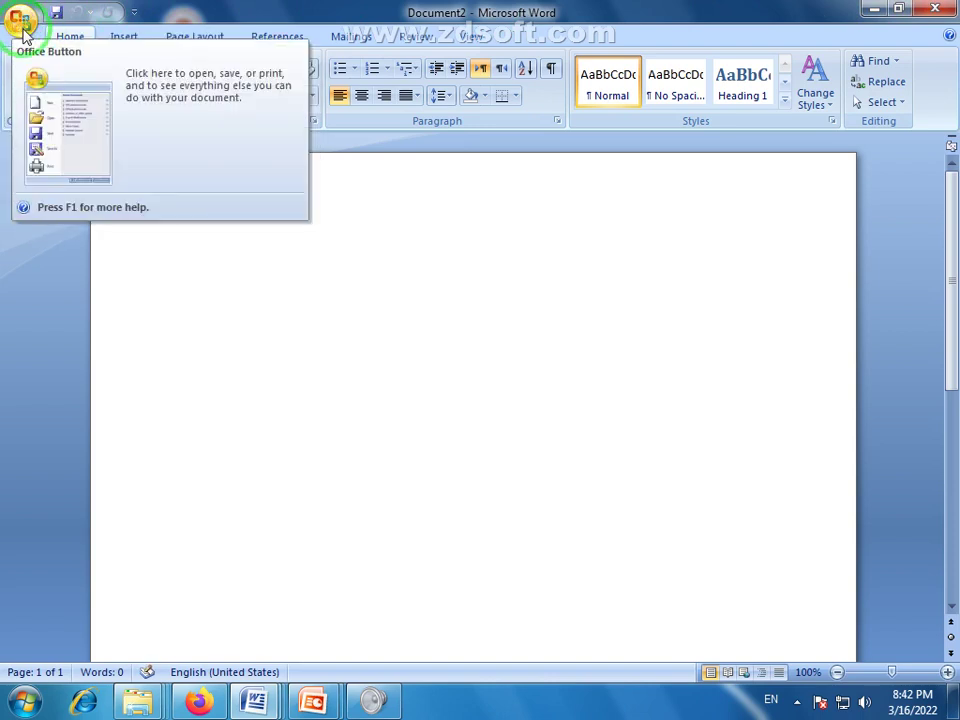
# Examine the Office Button's file commands and the popular settings in Word Options, leaving the settings unchanged.
pyautogui.click(20, 22)
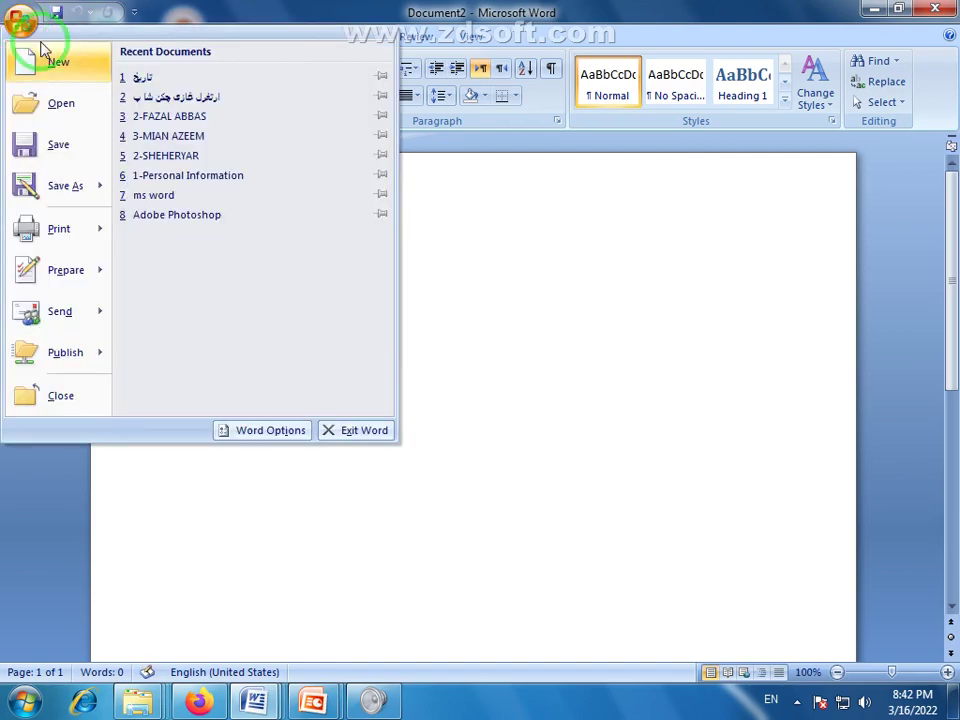
pyautogui.moveTo(38, 285)
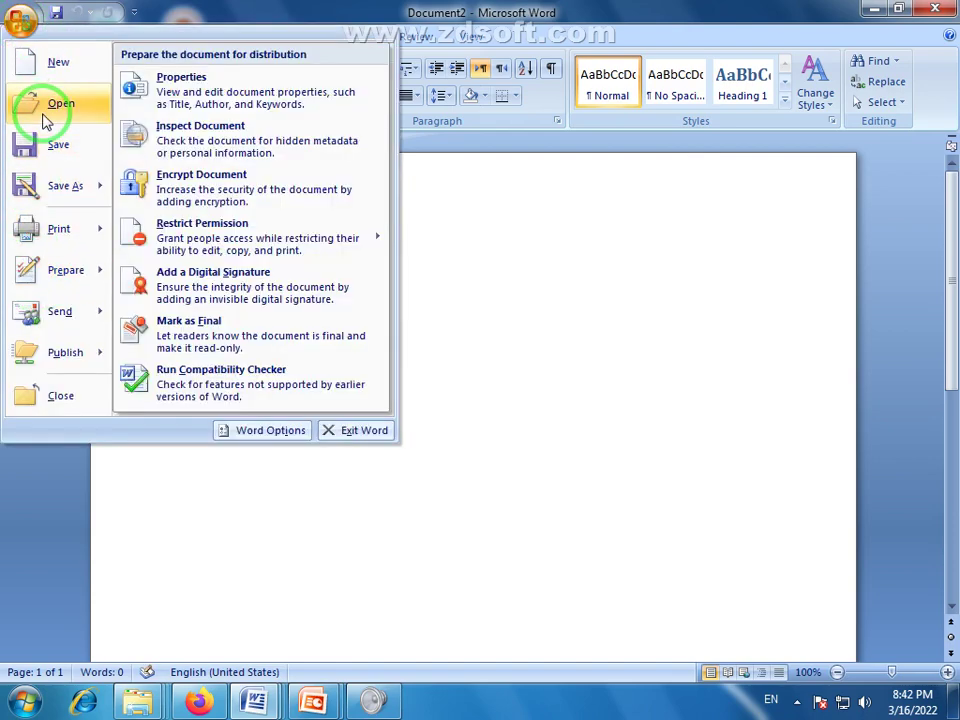
pyautogui.moveTo(45, 192)
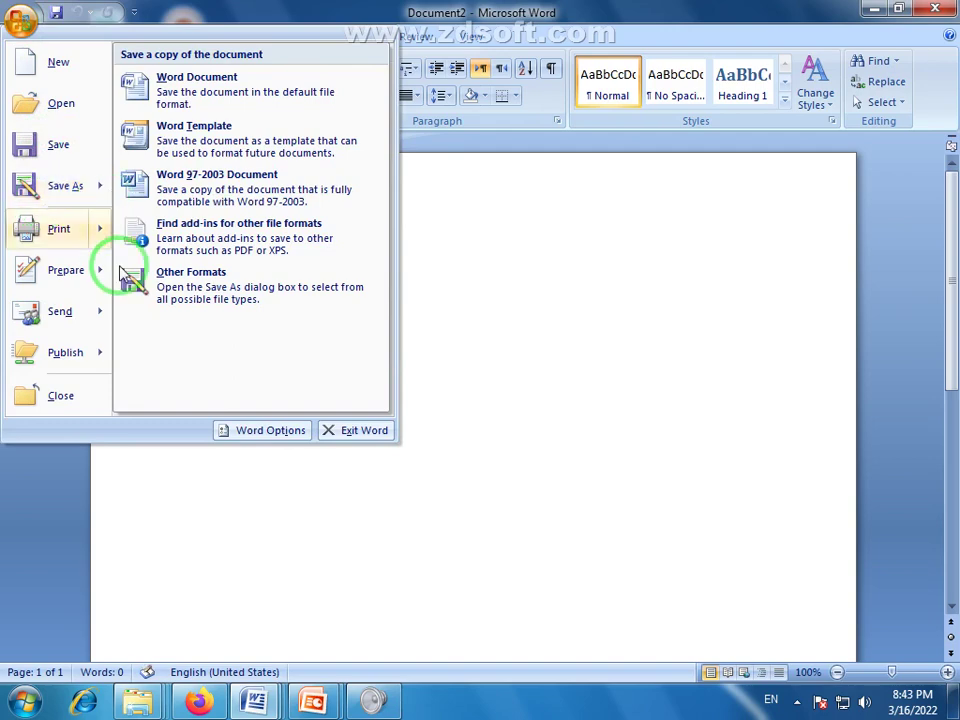
pyautogui.click(273, 438)
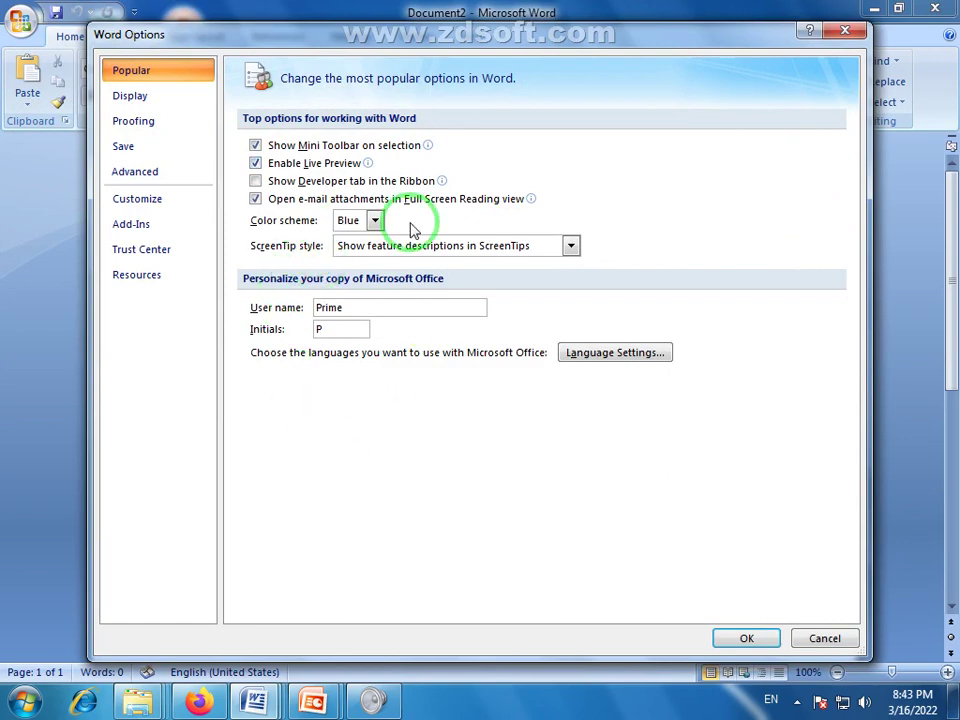
pyautogui.click(820, 637)
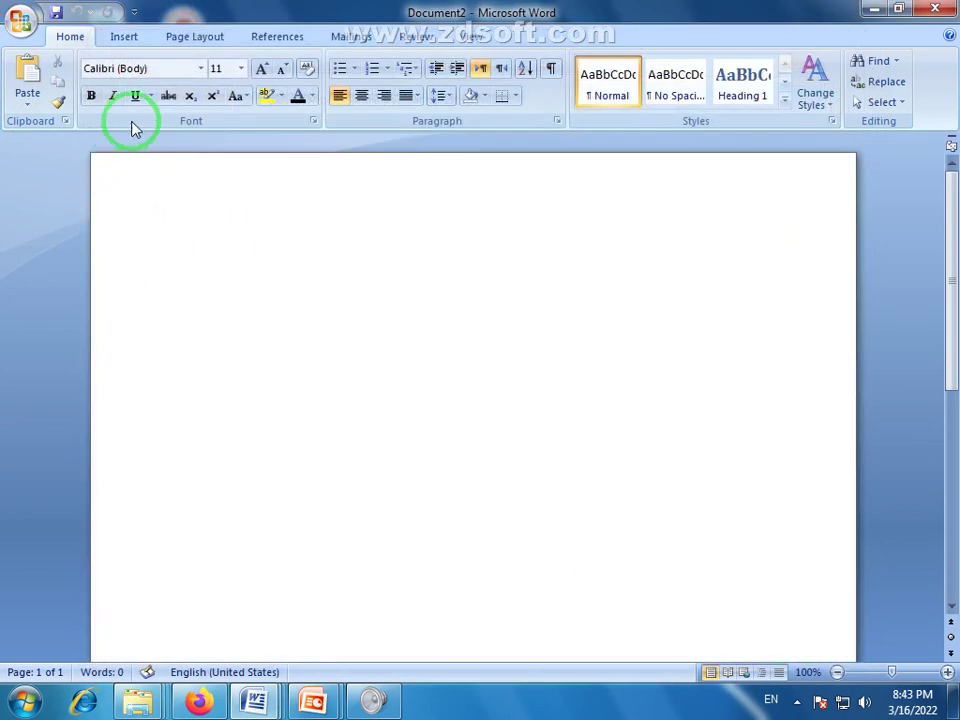
# Compare the commands offered by the Office Button with those of the Windows Start menu.
pyautogui.click(18, 18)
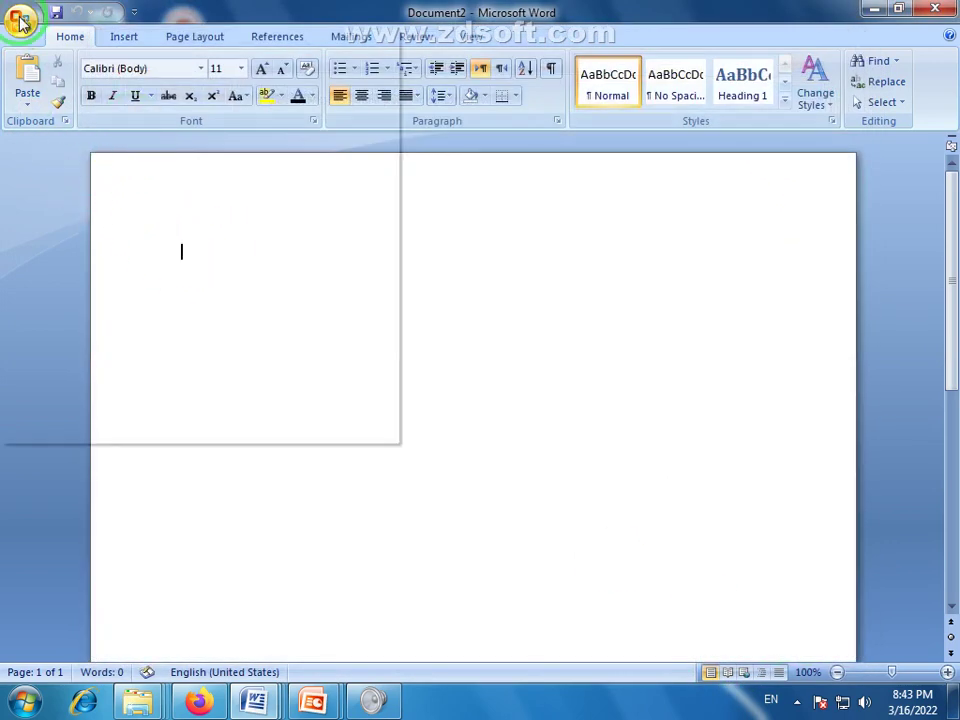
pyautogui.click(22, 20)
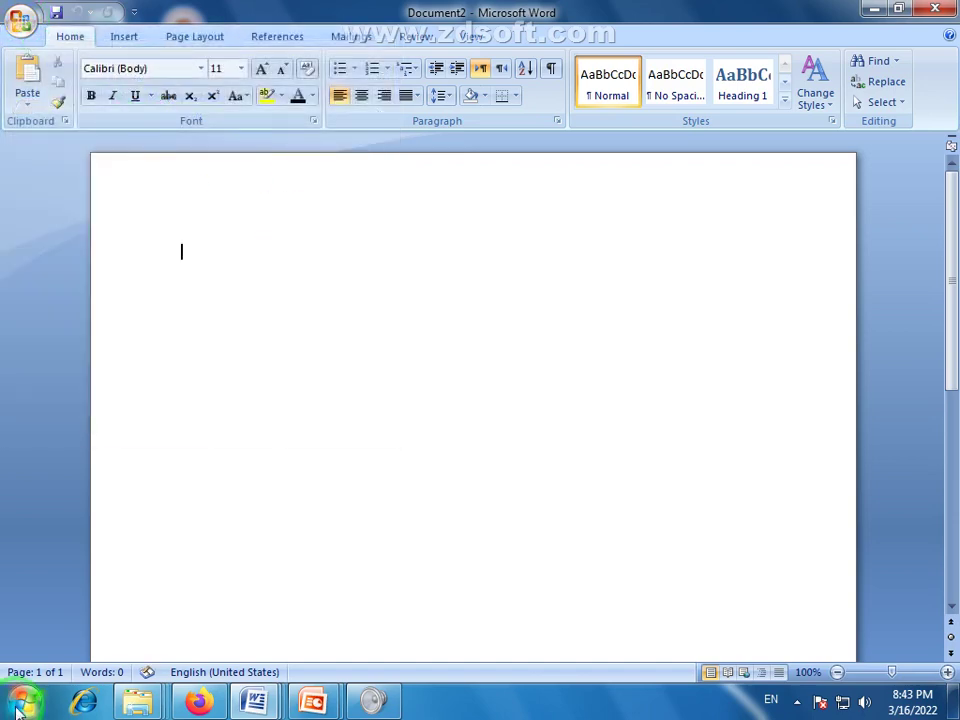
pyautogui.click(24, 704)
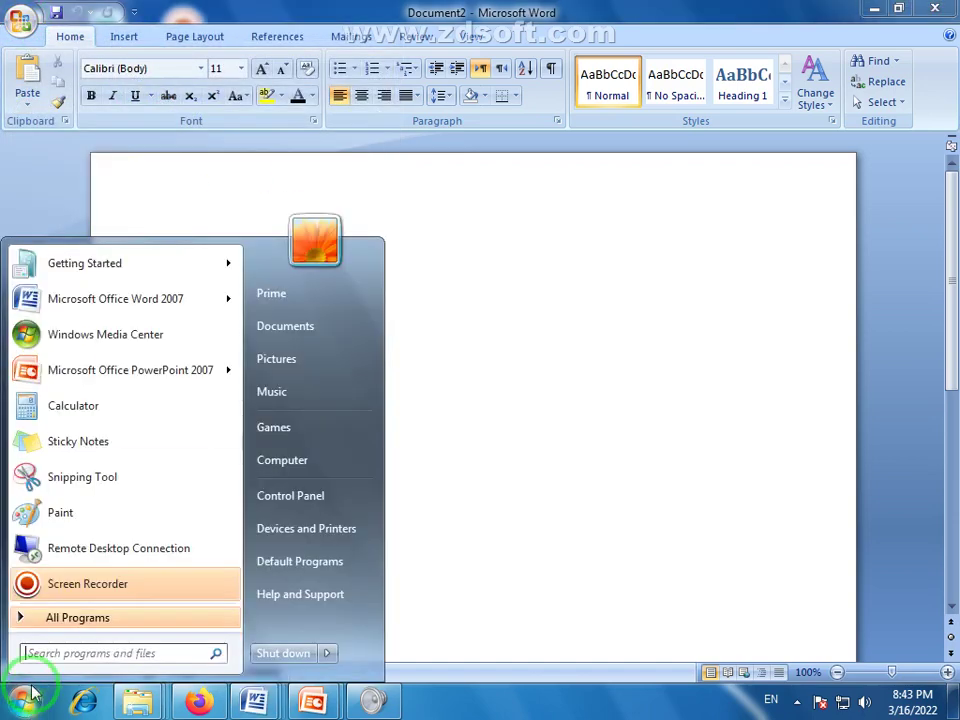
pyautogui.click(518, 343)
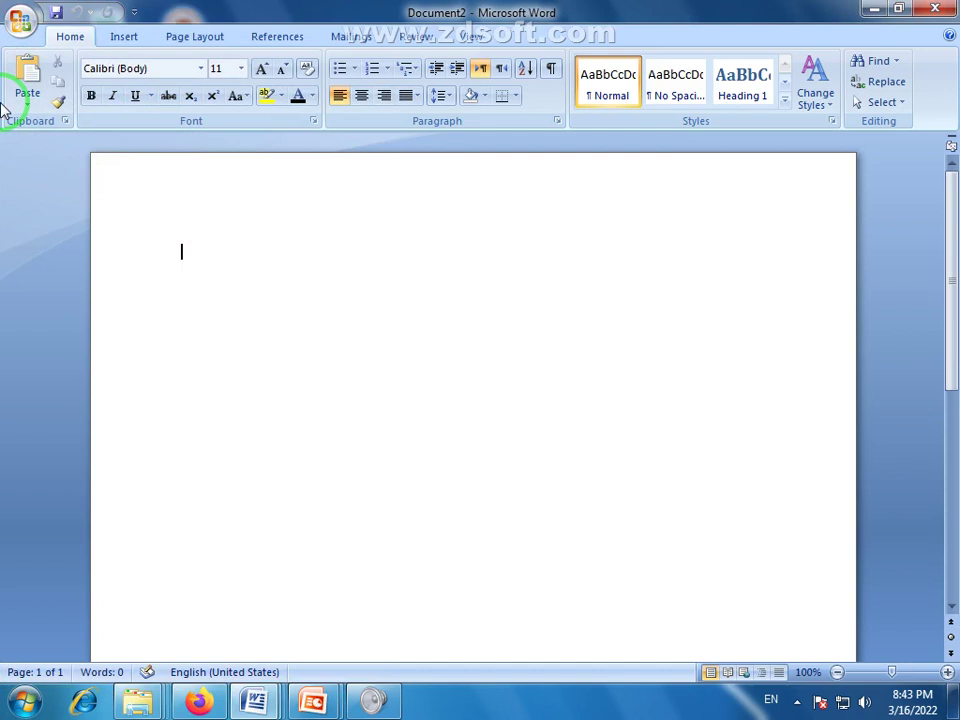
pyautogui.click(24, 24)
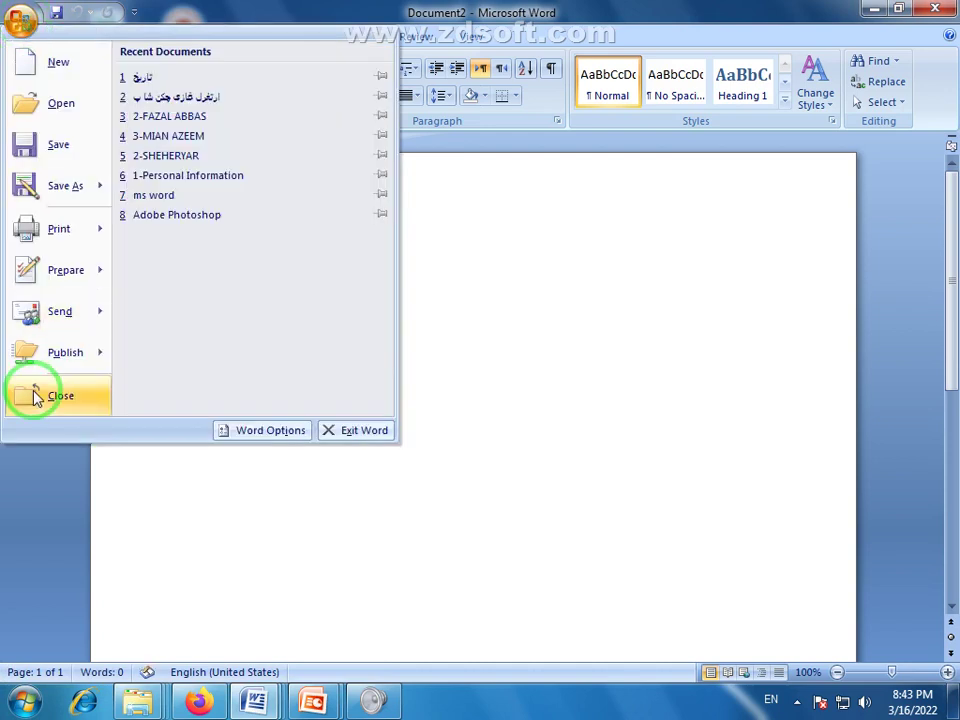
pyautogui.click(649, 403)
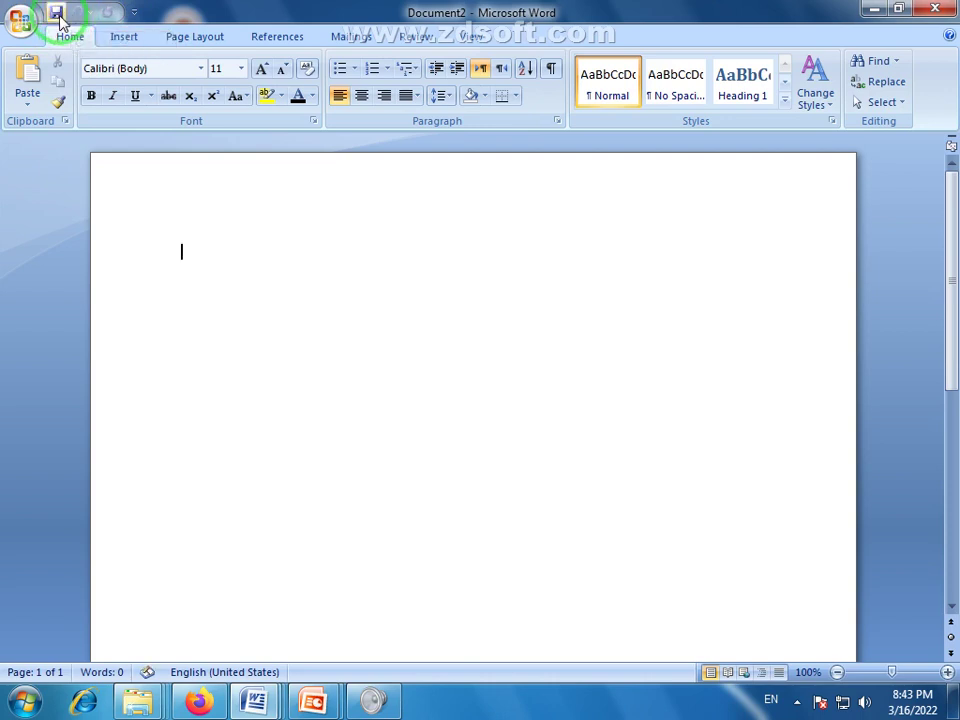
# Add Quick Print and Print Preview to the Quick Access Toolbar and remove Undo from it.
pyautogui.click(136, 11)
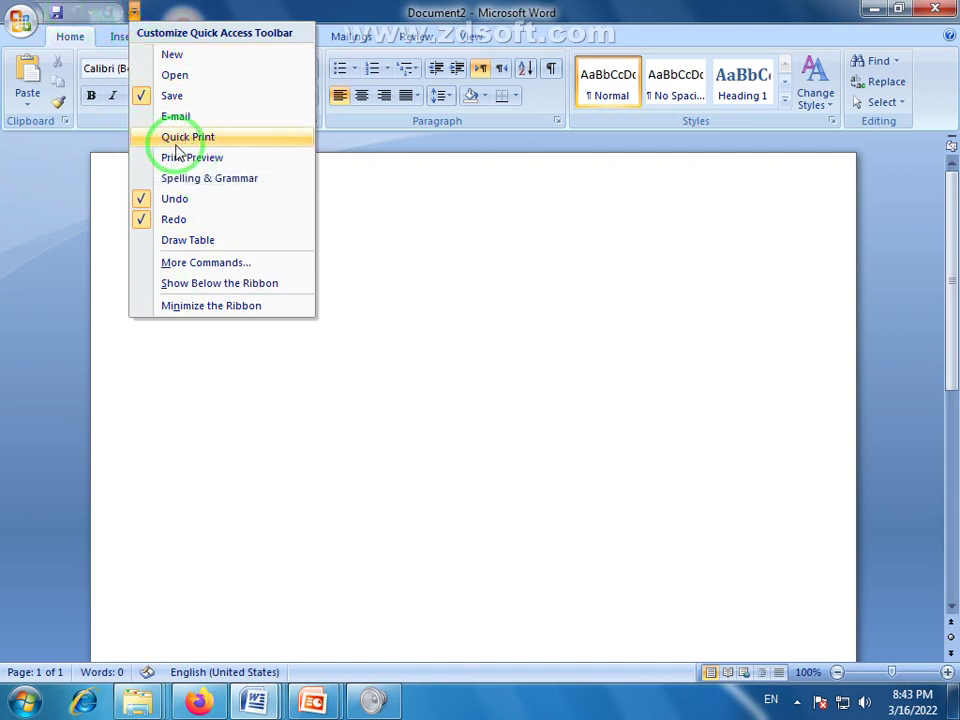
pyautogui.click(143, 143)
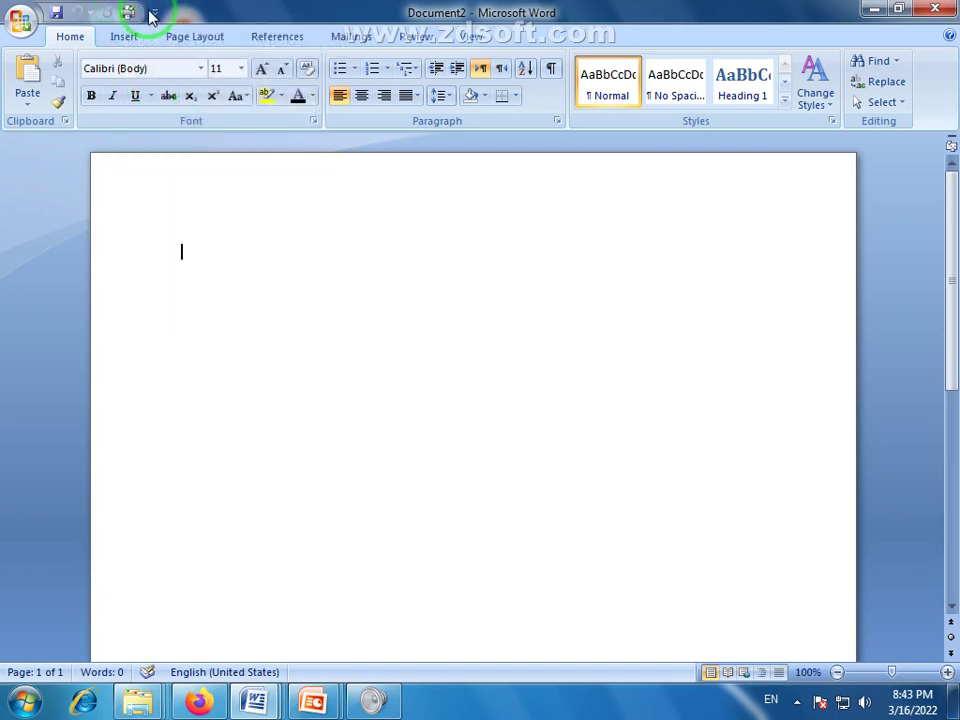
pyautogui.click(152, 14)
pyautogui.click(156, 163)
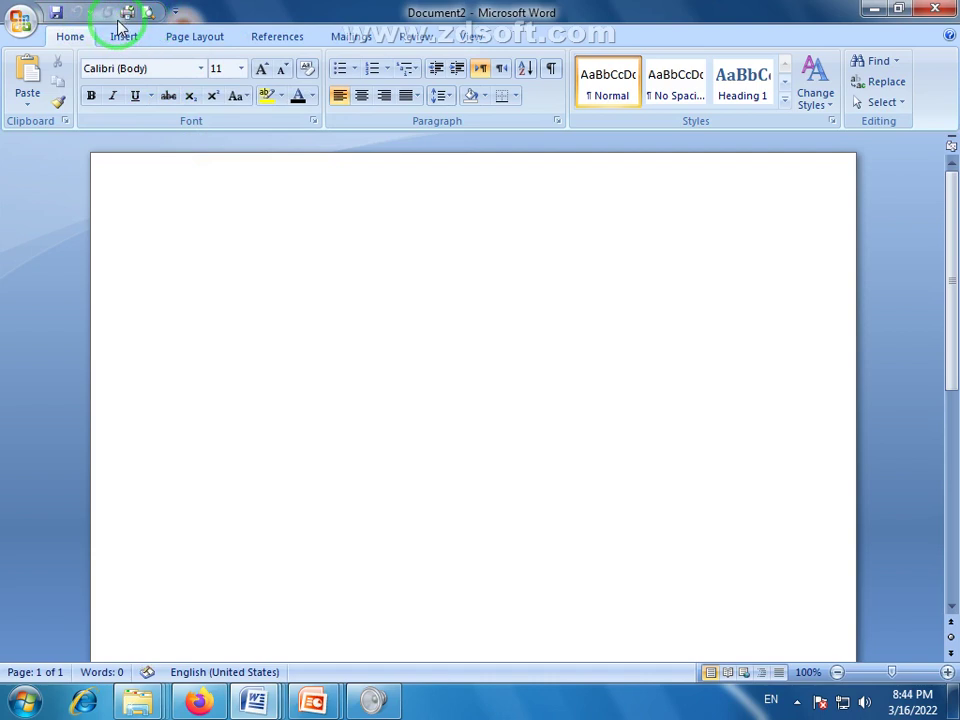
pyautogui.click(174, 12)
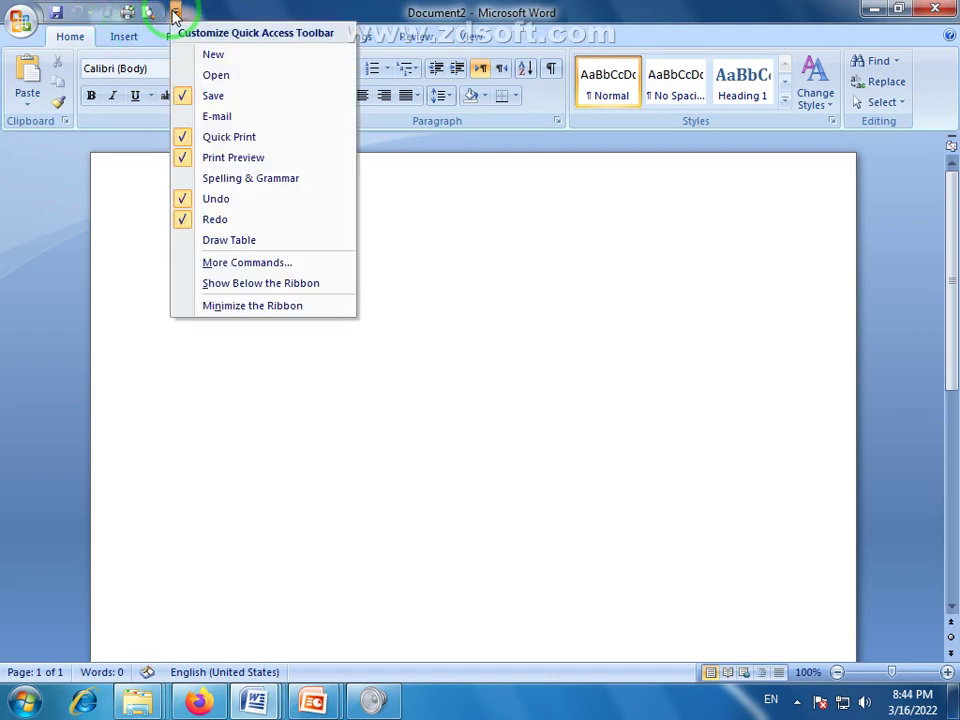
pyautogui.click(200, 199)
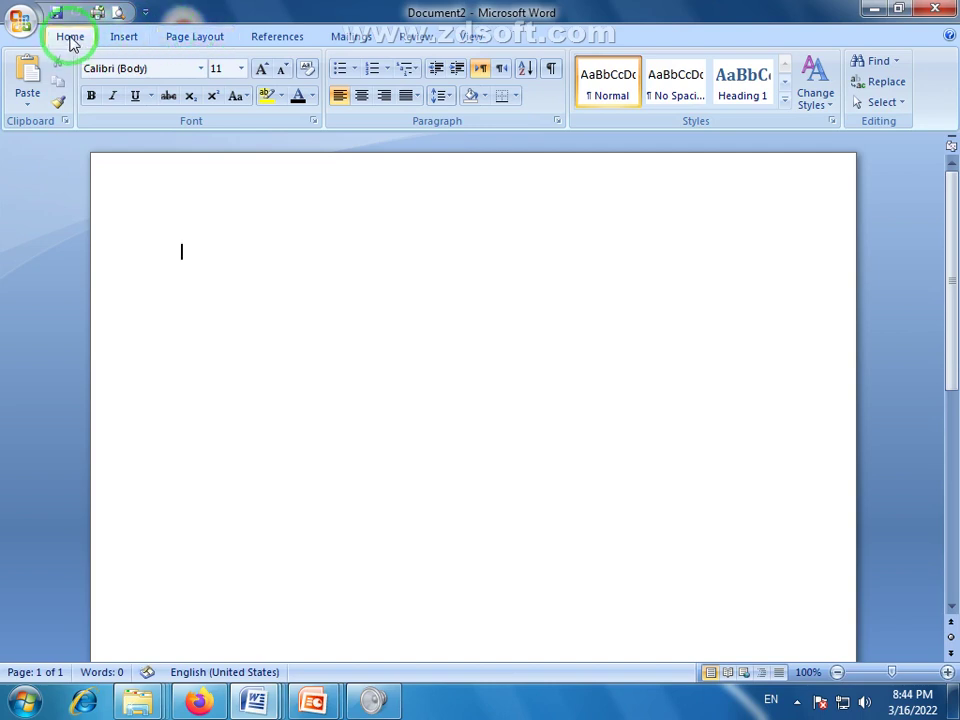
# Compare the Home command groups with those for Insert and Page Layout.
pyautogui.click(116, 38)
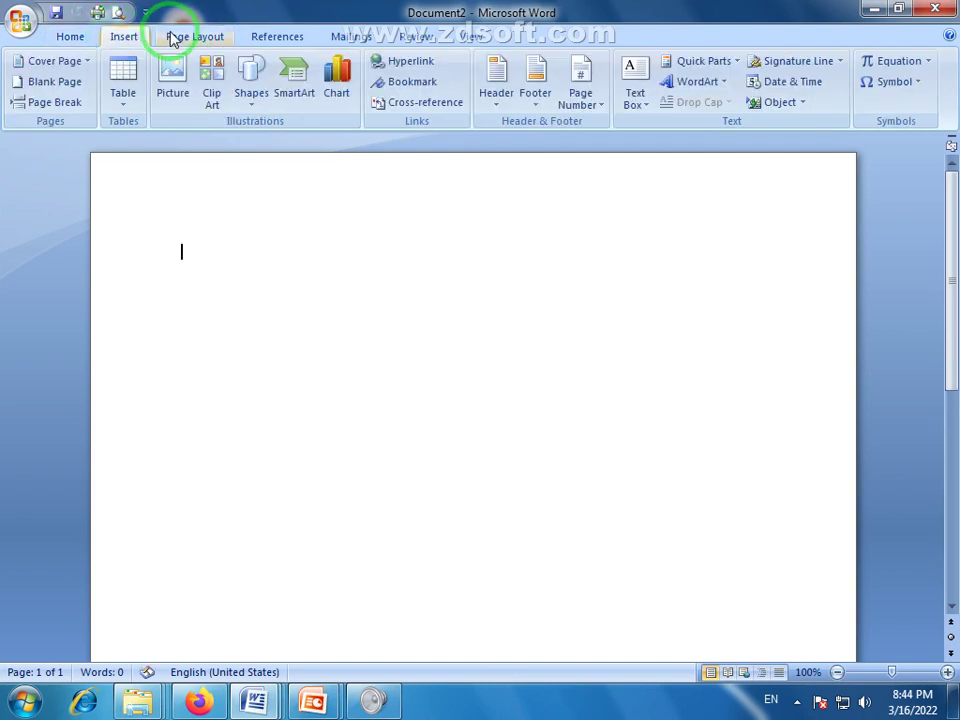
pyautogui.click(167, 37)
pyautogui.click(124, 37)
pyautogui.click(79, 40)
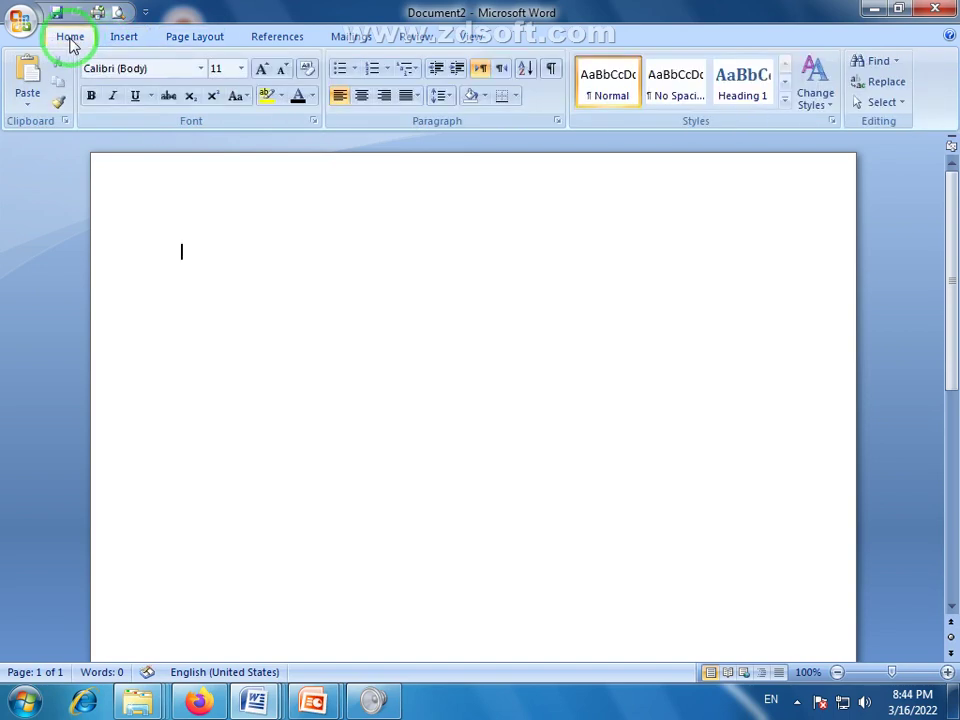
pyautogui.click(126, 40)
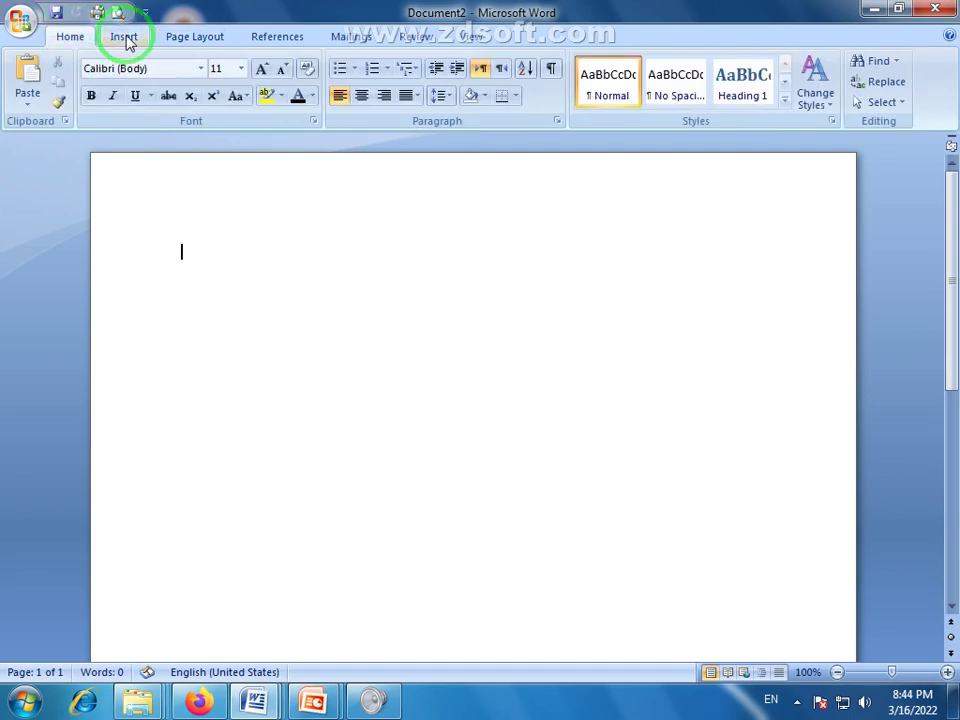
pyautogui.click(79, 43)
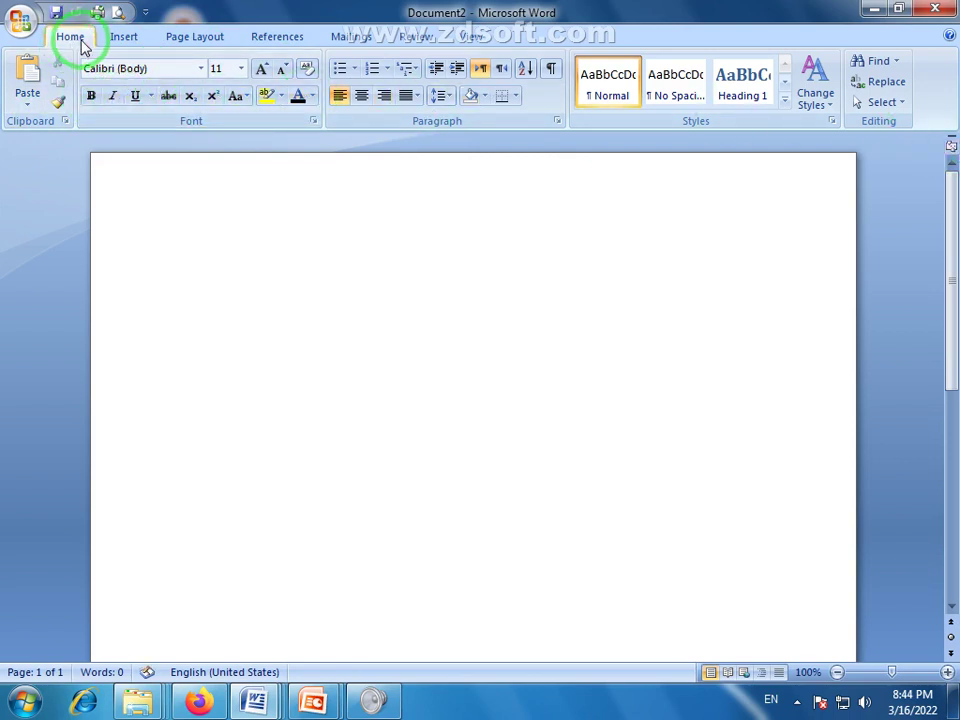
# Examine the Insert, Page Layout, References, Mailings, Review and View command groups, and return to the Home commands.
pyautogui.click(124, 38)
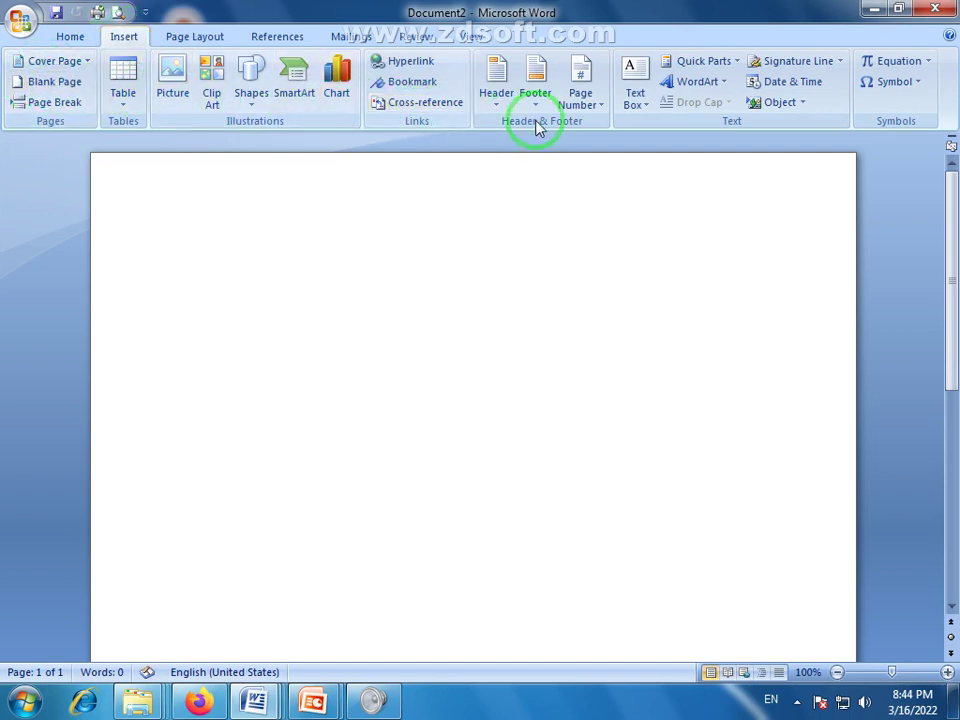
pyautogui.click(200, 37)
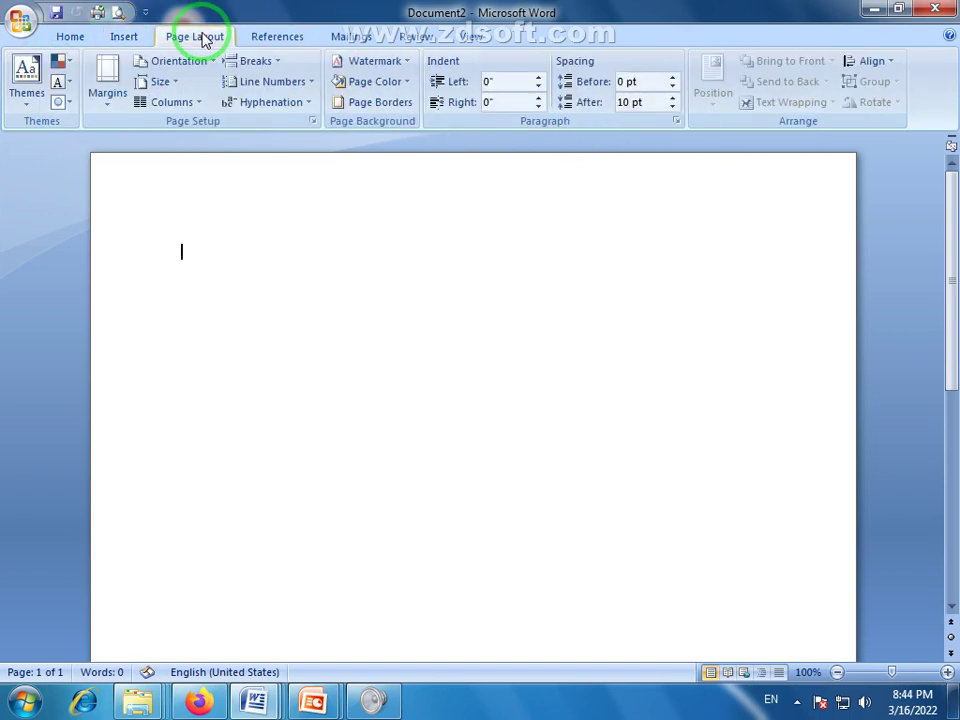
pyautogui.click(280, 40)
pyautogui.click(338, 40)
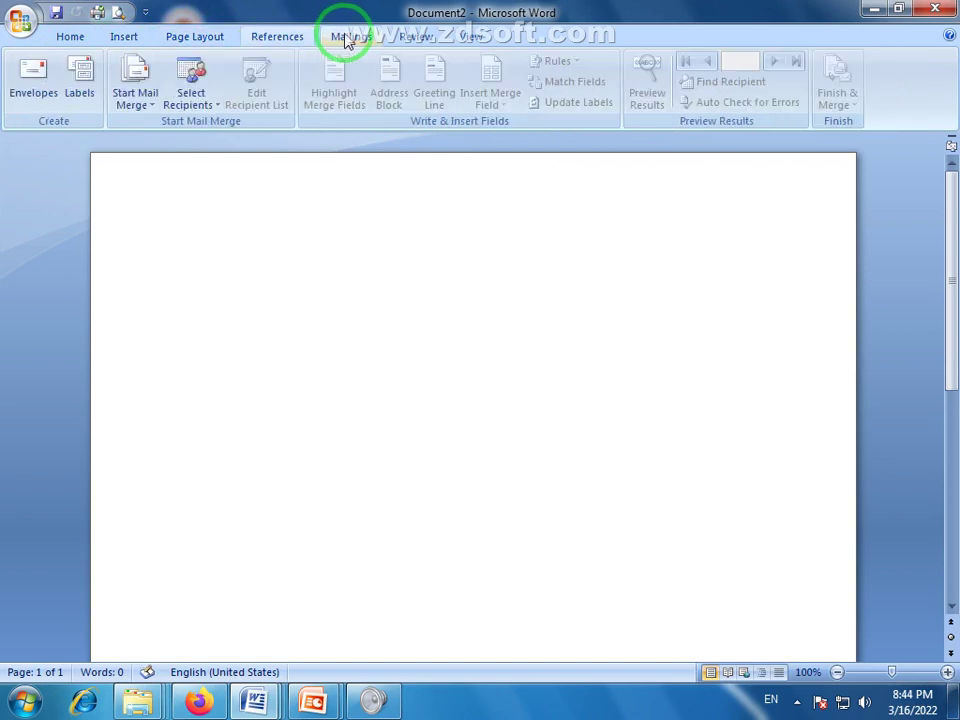
pyautogui.click(404, 38)
pyautogui.click(472, 38)
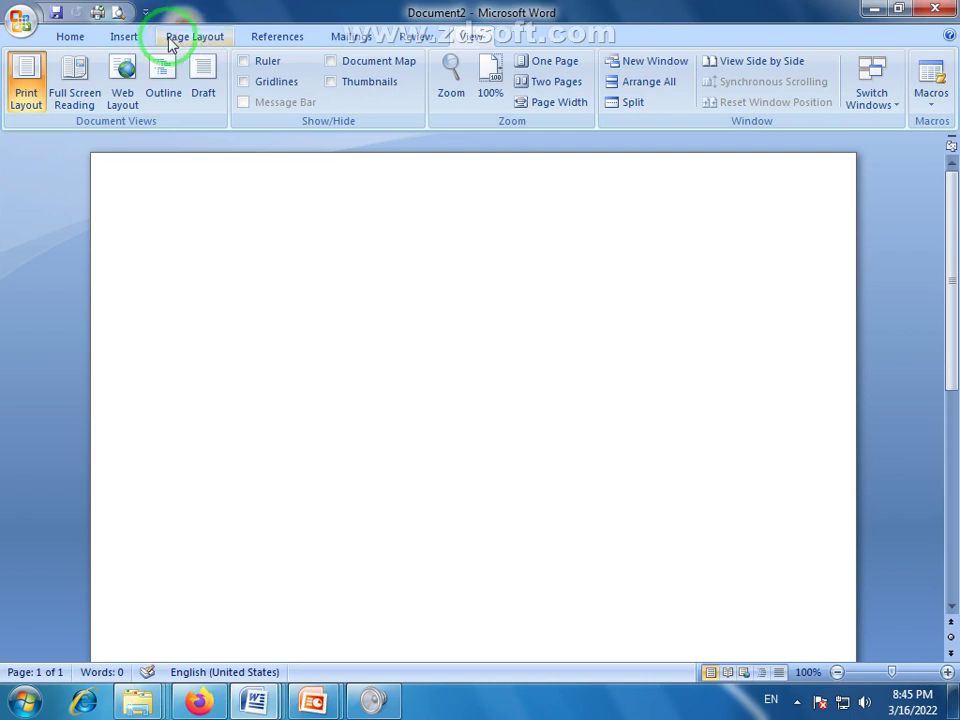
pyautogui.click(72, 40)
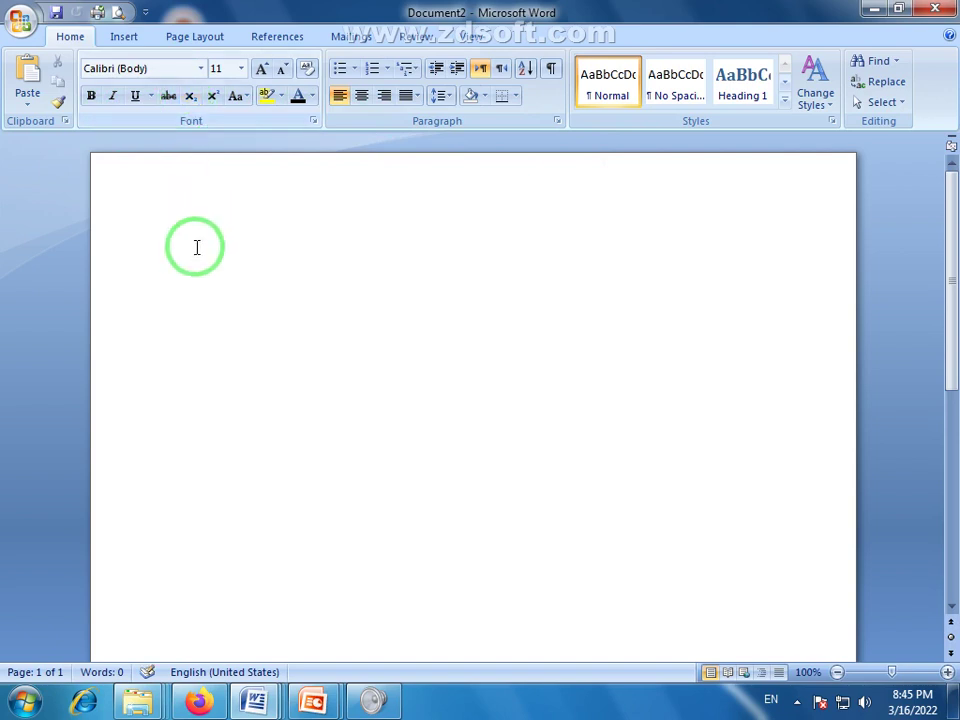
# Fill the blank document with sample paragraphs using =rand(15,5) and return to its beginning.
pyautogui.click(797, 700)
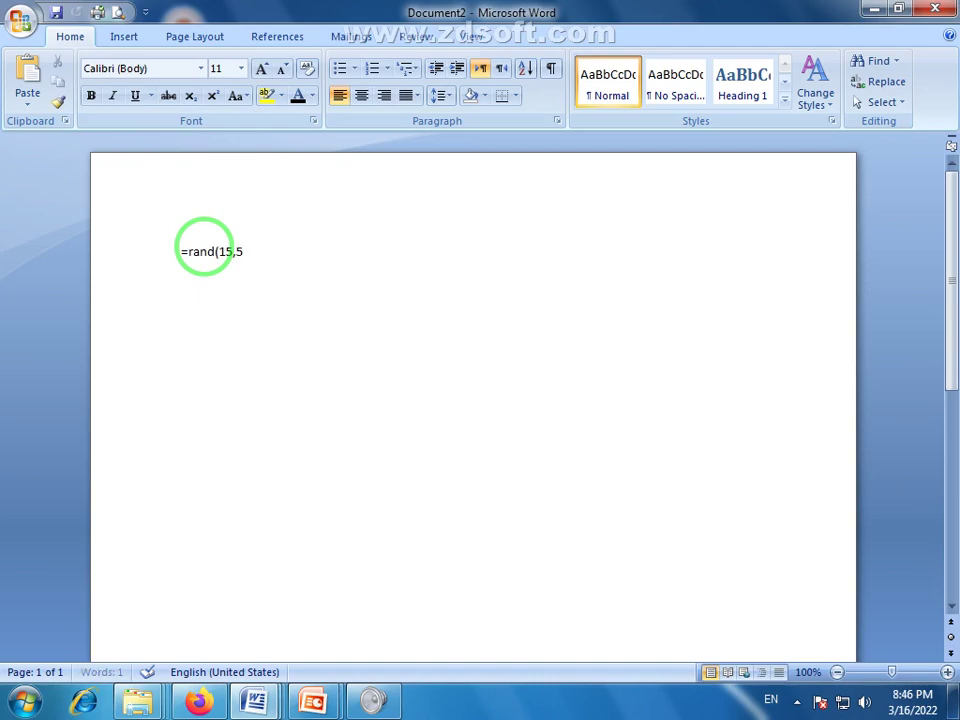
pyautogui.press('Return')
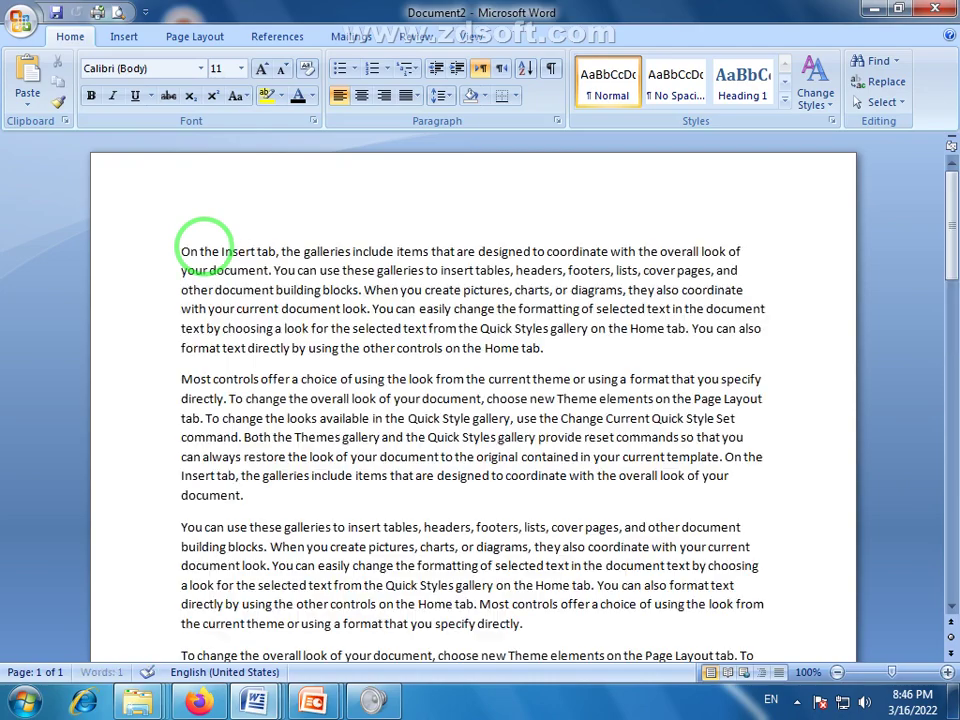
pyautogui.scroll(10, 418, 370)
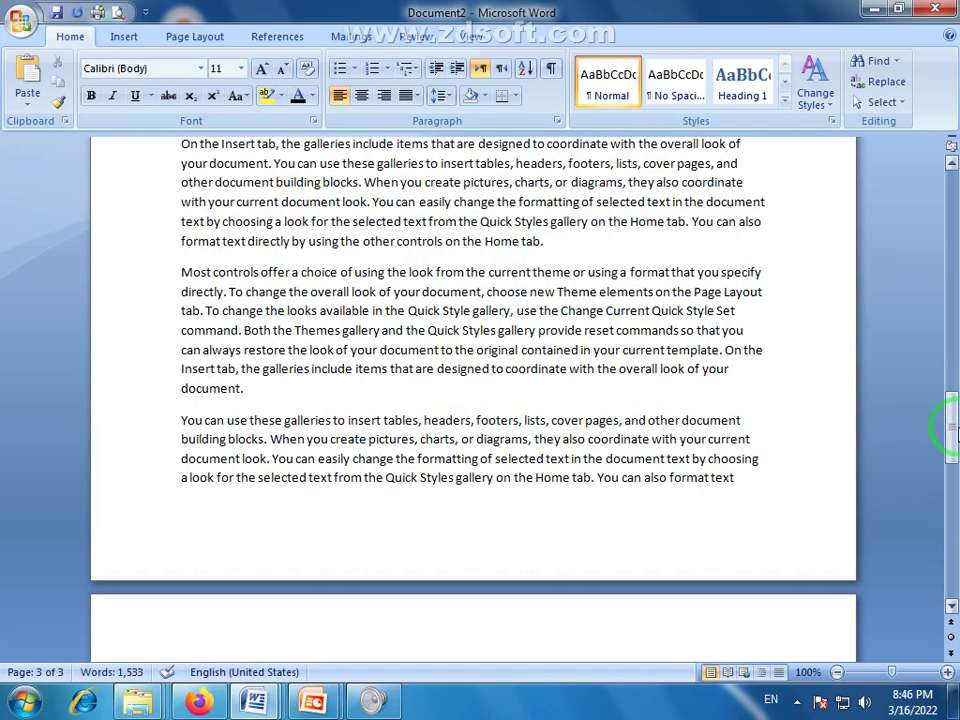
pyautogui.moveTo(950, 440); pyautogui.dragTo(948, 178)
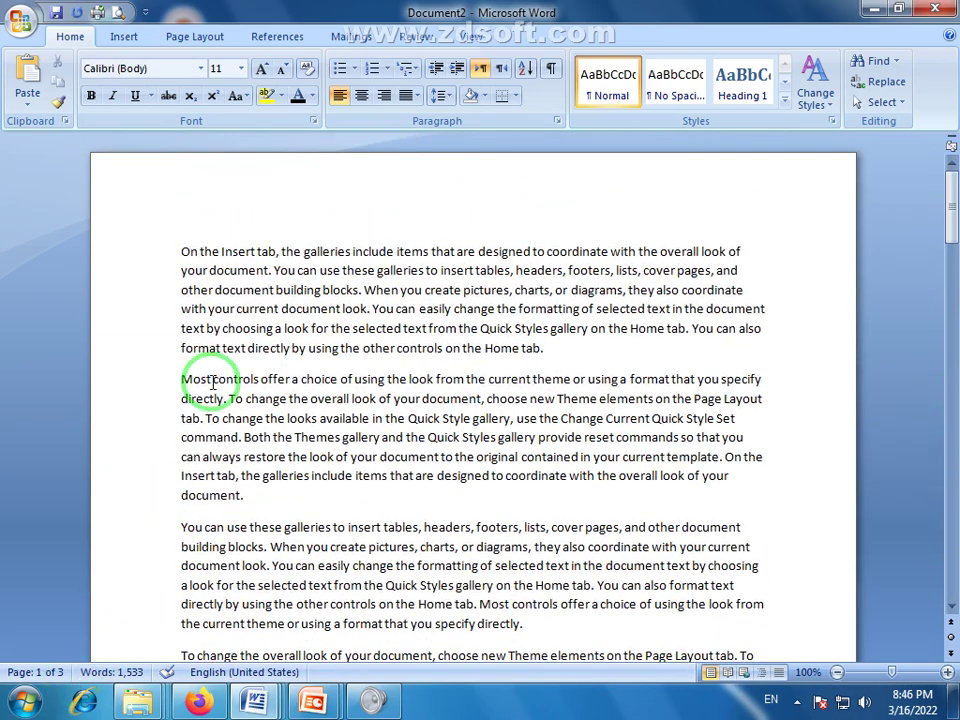
# Check the status bar's page number with the cursor in the second paragraph of page 1 and in the text of page 2.
pyautogui.moveTo(181, 253); pyautogui.dragTo(232, 468)
pyautogui.click(330, 475)
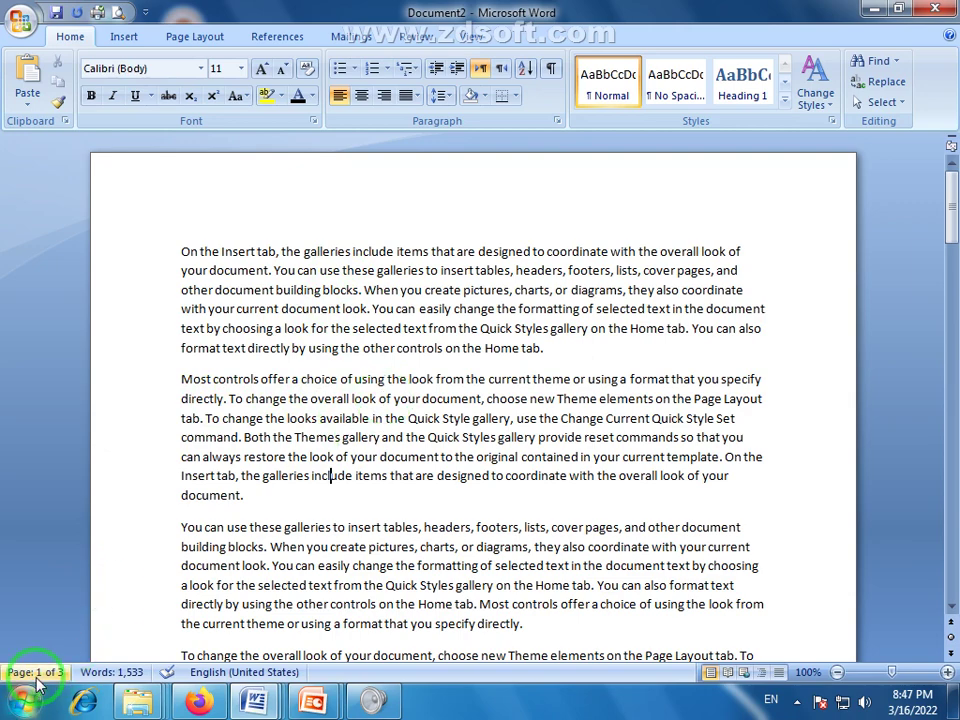
pyautogui.scroll(-15, 364, 476)
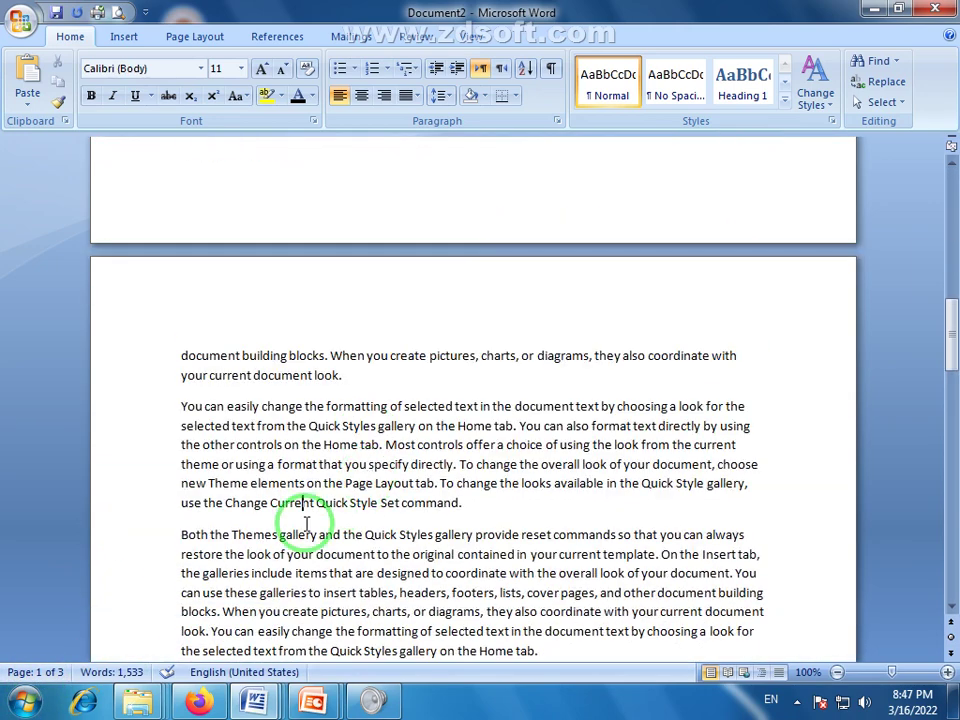
pyautogui.scroll(1, 307, 524)
pyautogui.scroll(-1, 309, 529)
pyautogui.click(309, 530)
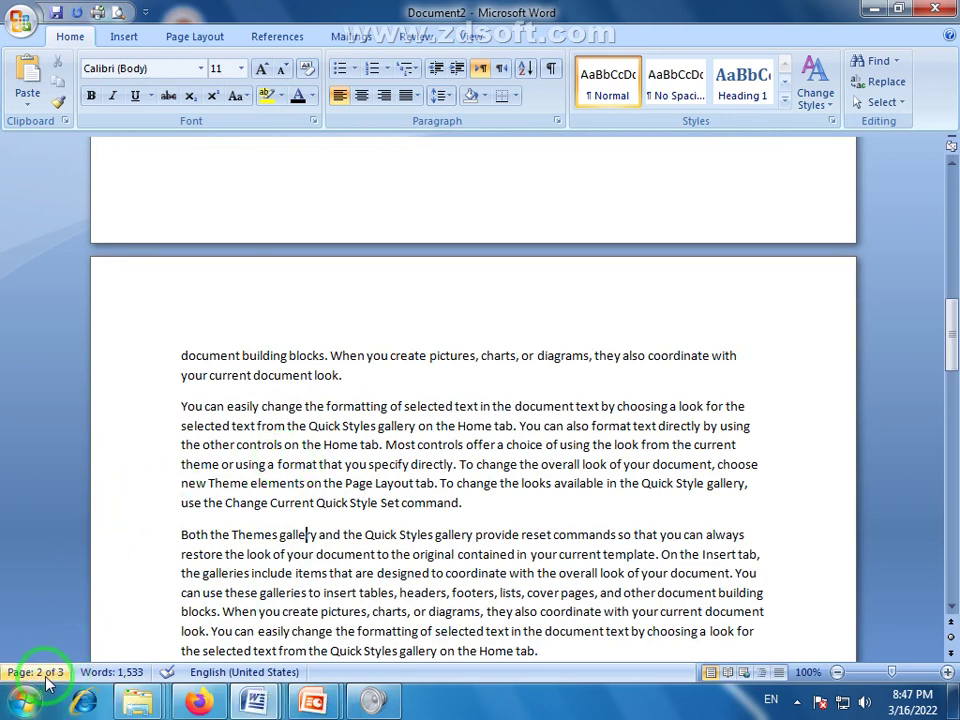
pyautogui.scroll(5, 375, 448)
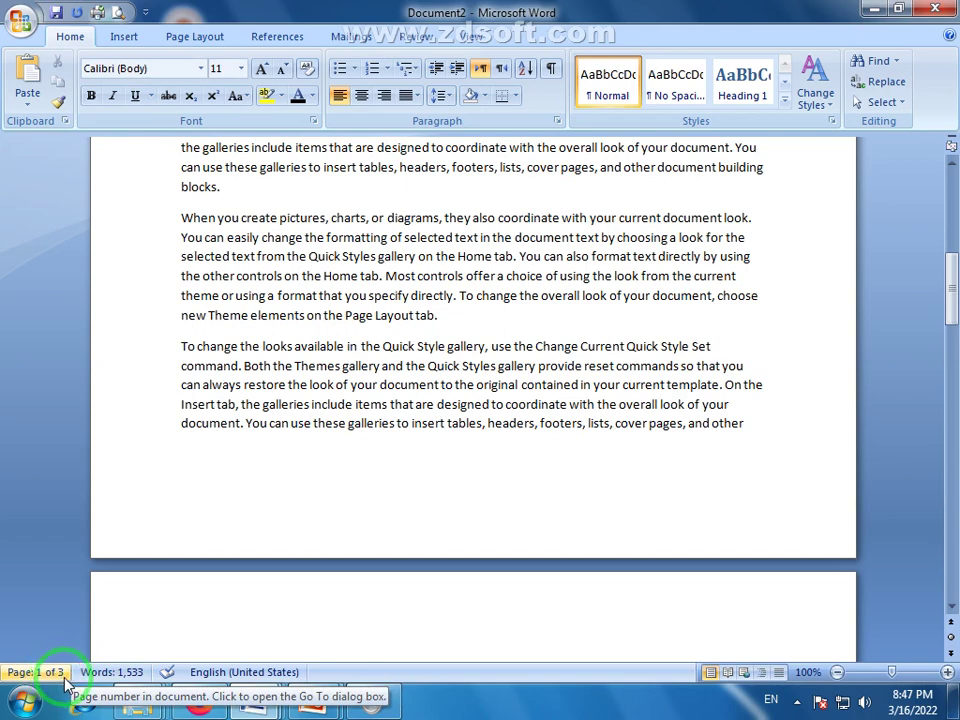
# Replace the sample text with "Pakistan zindabad" at font size 22.
pyautogui.moveTo(950, 300); pyautogui.dragTo(952, 170)
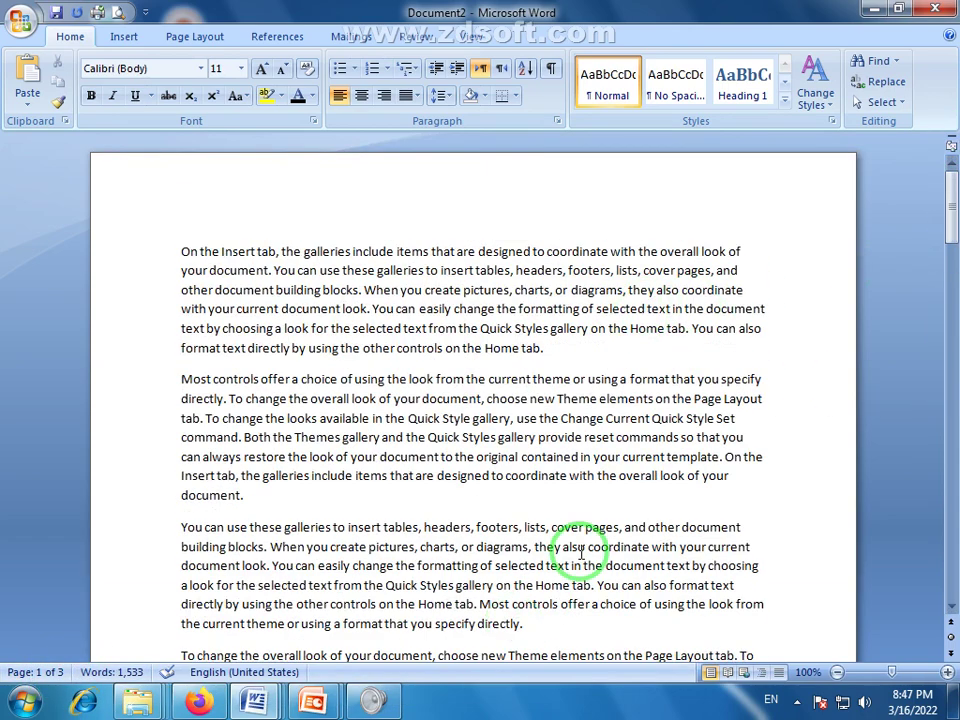
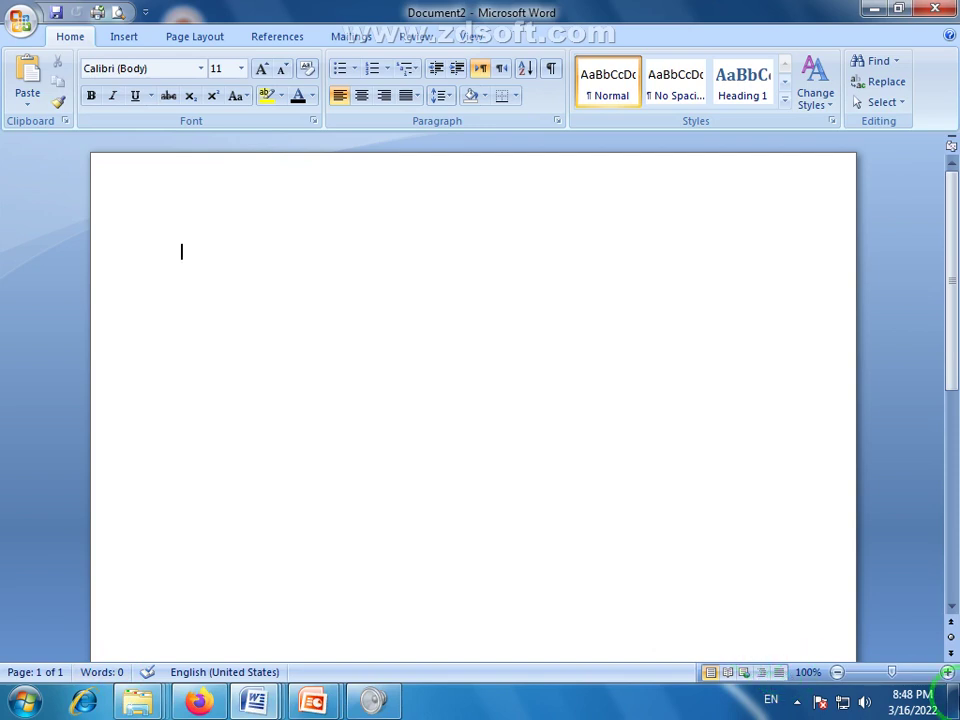
pyautogui.click(259, 70)
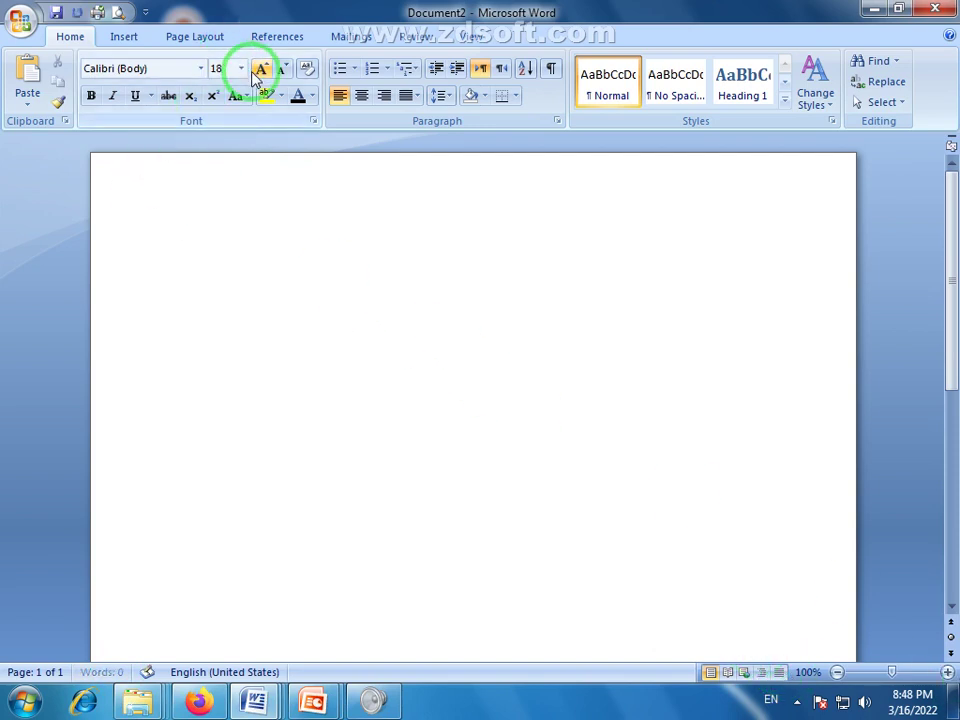
pyautogui.click(256, 79)
pyautogui.click(256, 79)
pyautogui.click(197, 257)
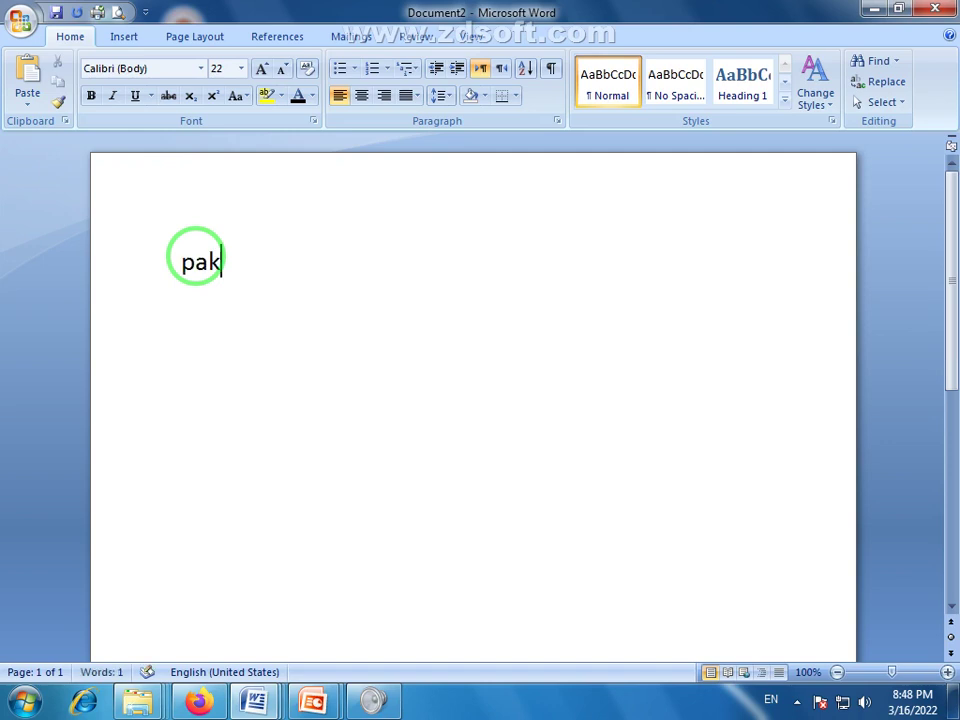
pyautogui.press('BackSpace')
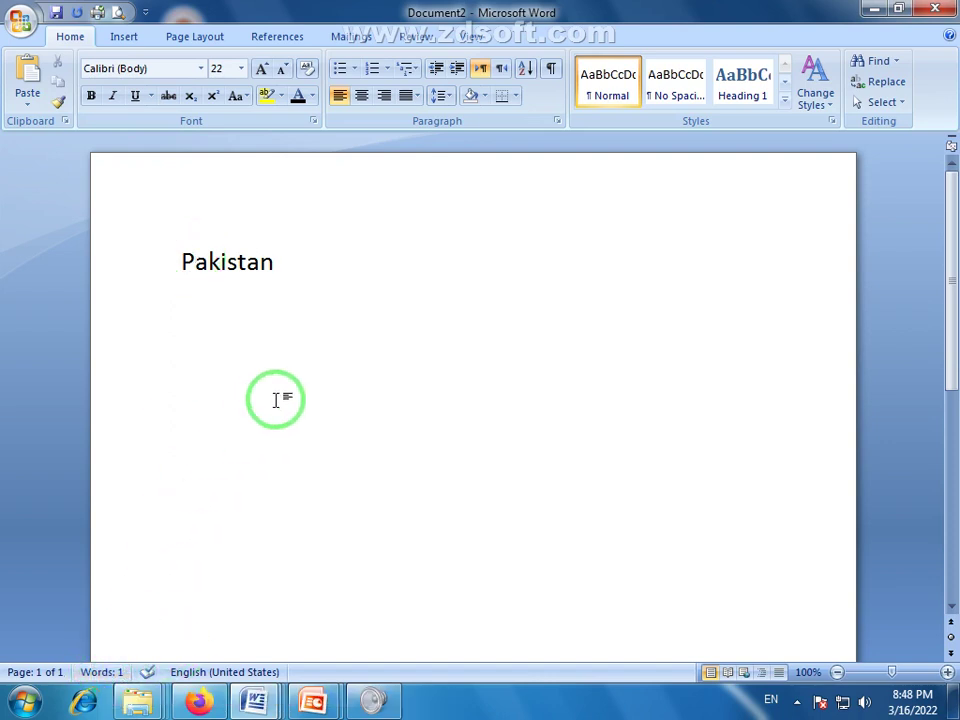
pyautogui.write('zindabad')
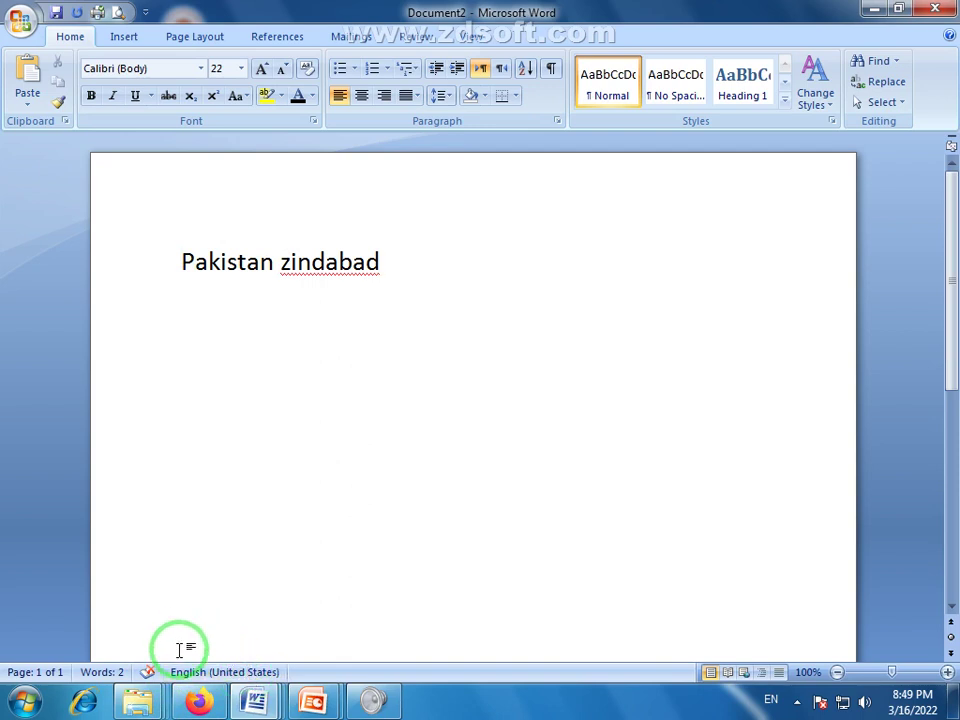
# Highlight "Pakistan" and "zindabad" in turn to compare the words with the status bar's word count and proofing indicator.
pyautogui.moveTo(214, 690)
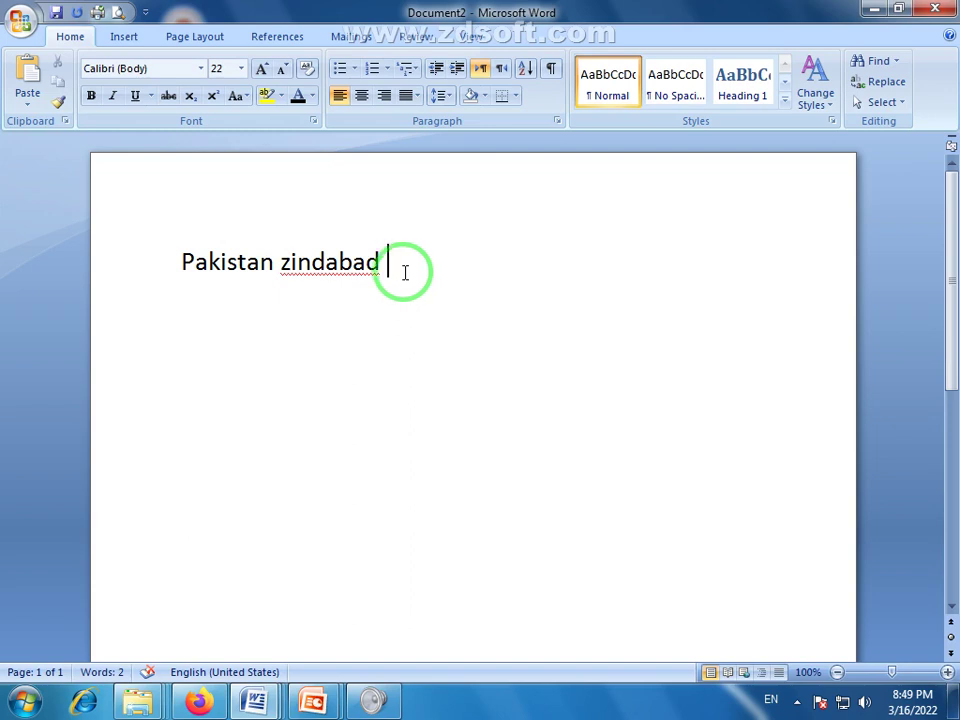
pyautogui.doubleClick(182, 262)
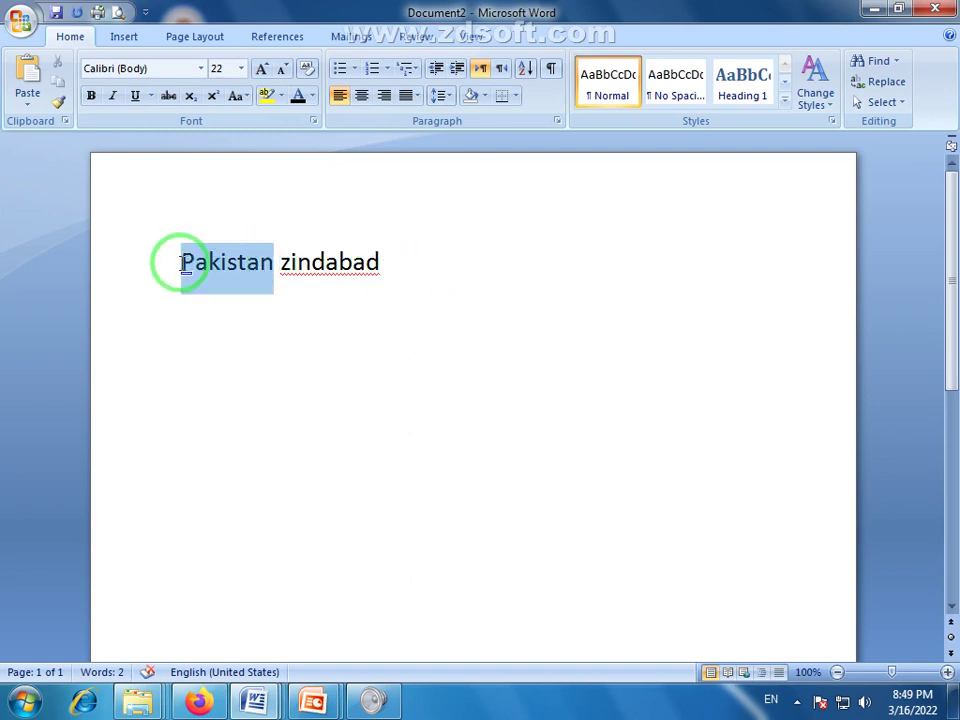
pyautogui.click(231, 282)
pyautogui.moveTo(279, 262); pyautogui.dragTo(381, 259)
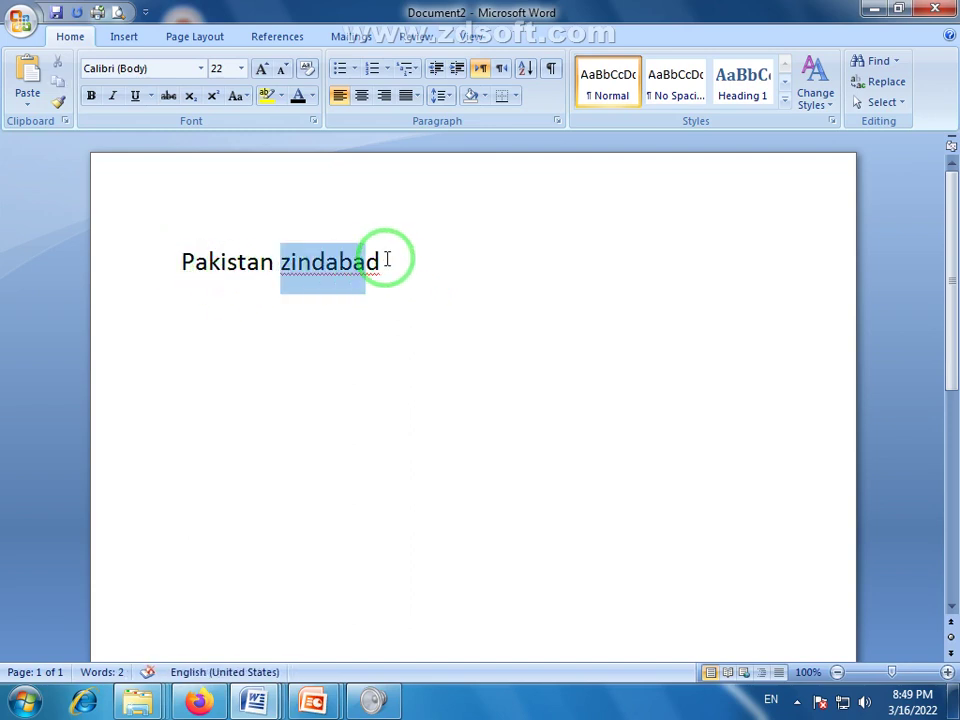
pyautogui.click(330, 268)
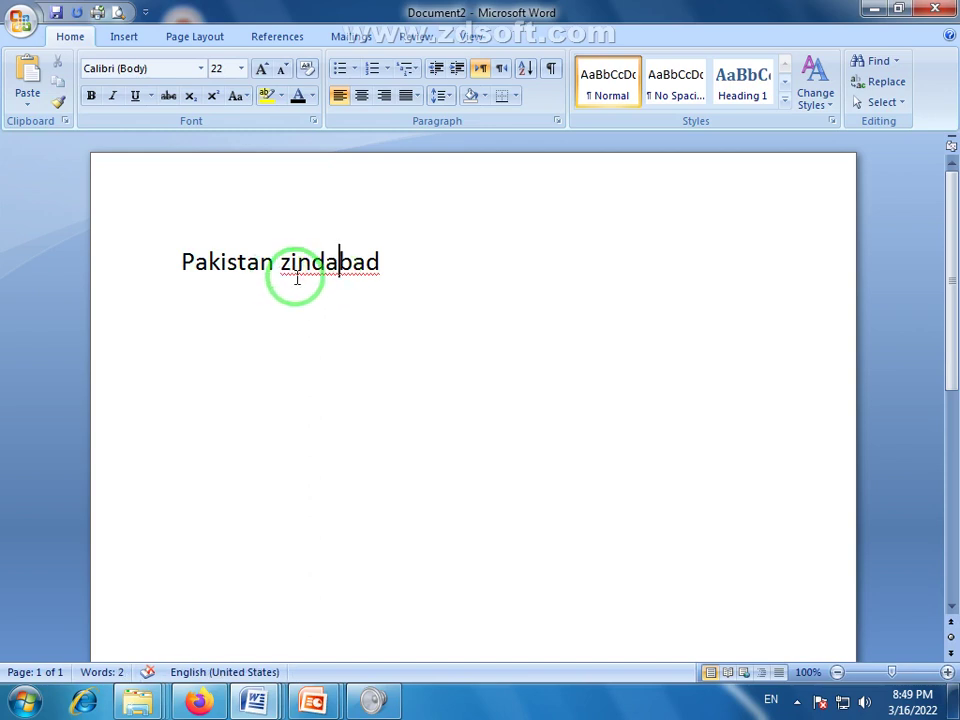
# Add a second line reading "Faisalabid" and correct it with the spelling suggestion "Faisalabad".
pyautogui.click(419, 256)
pyautogui.press('Return')
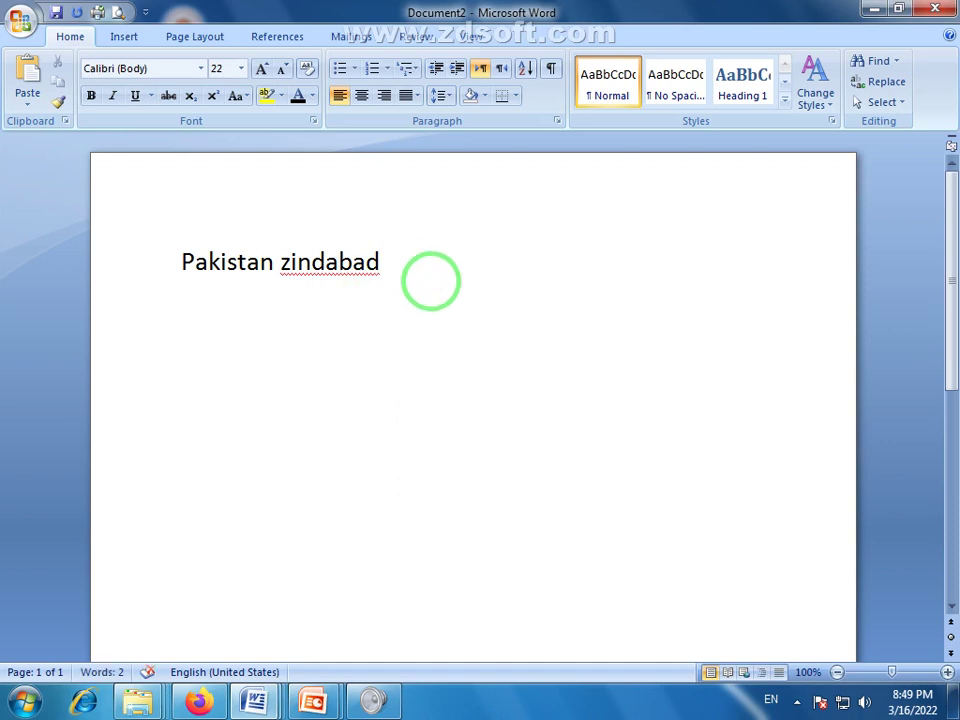
pyautogui.write('faisa')
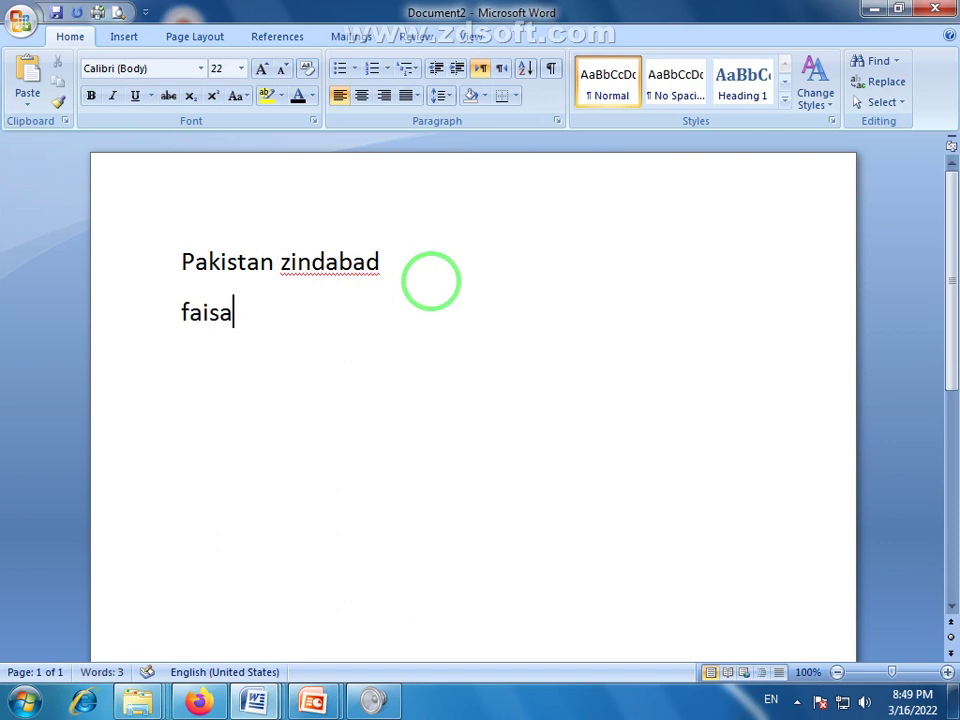
pyautogui.write('labid')
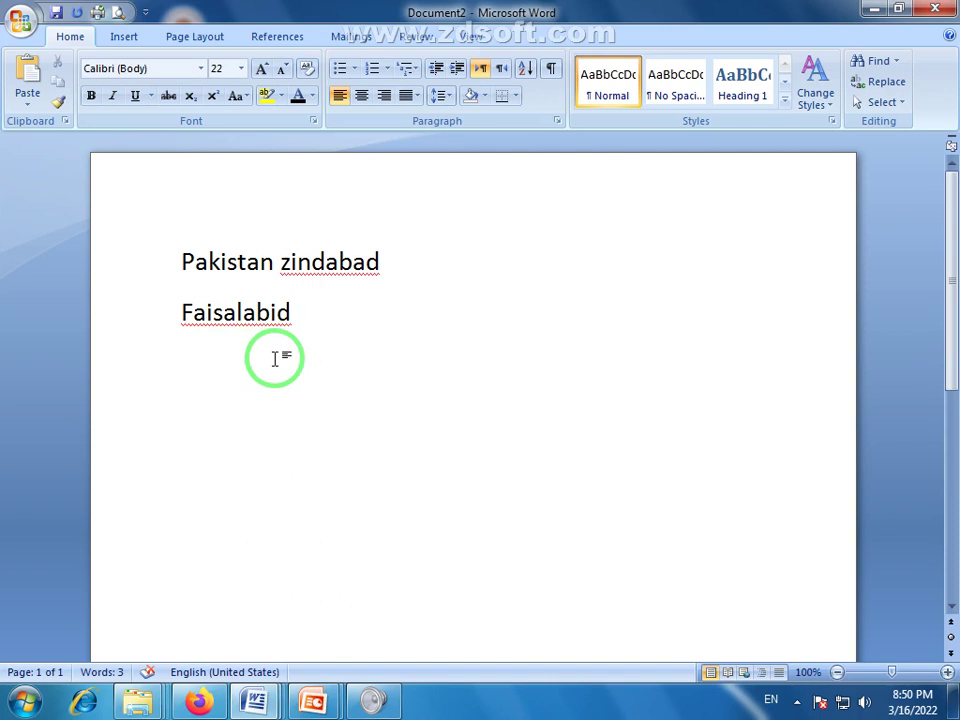
pyautogui.rightClick(231, 315)
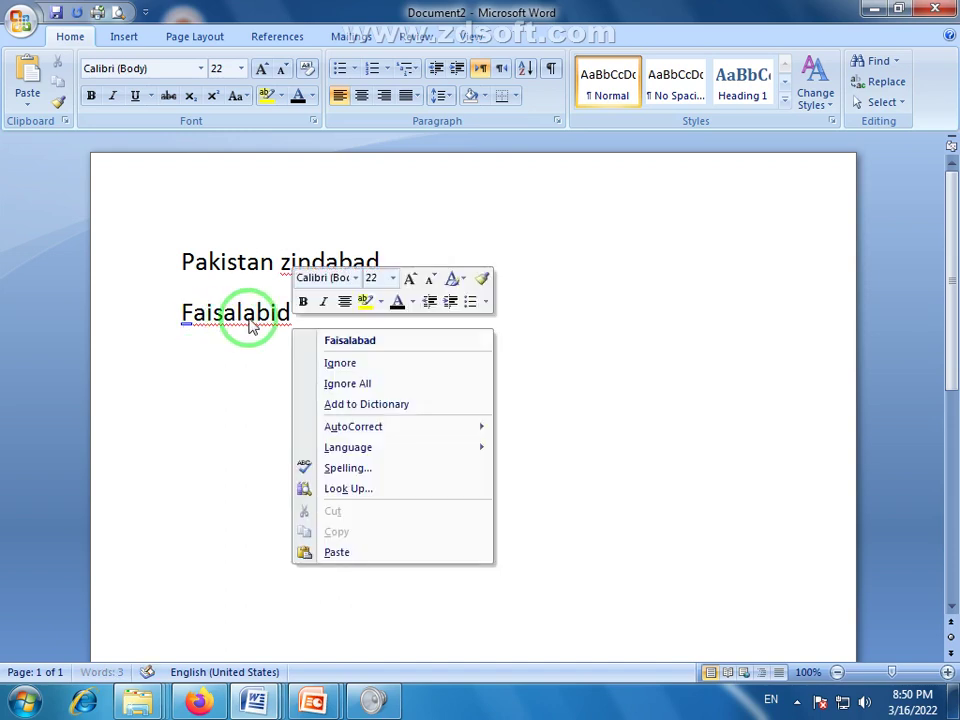
pyautogui.click(366, 346)
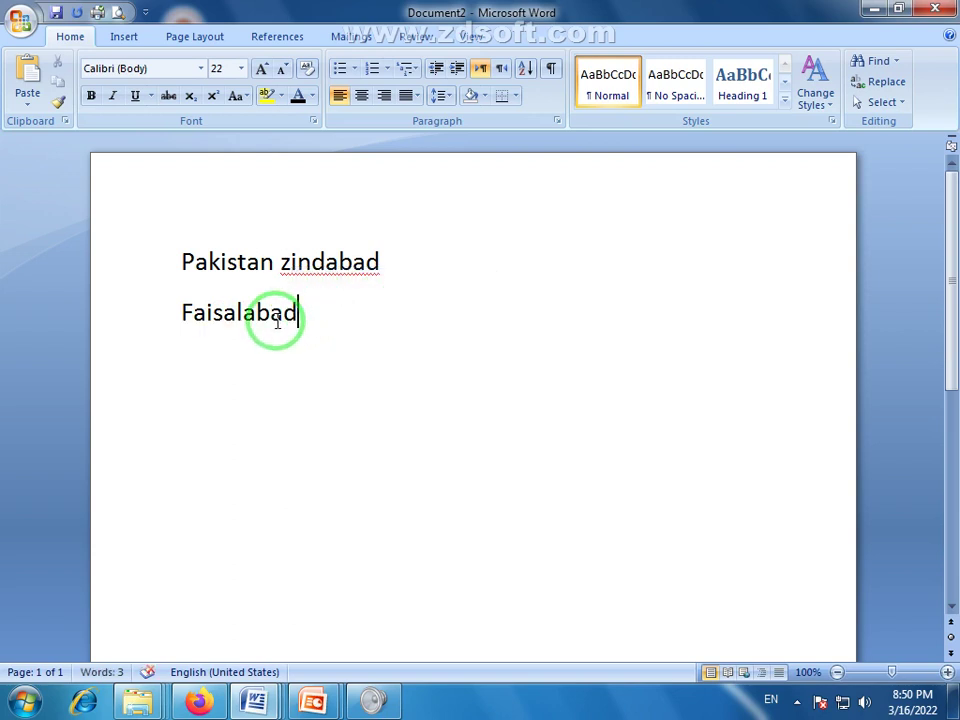
# Review the spelling suggestions for "zindabad", ignore its flagged spelling, and check the word's available commands again.
pyautogui.rightClick(331, 262)
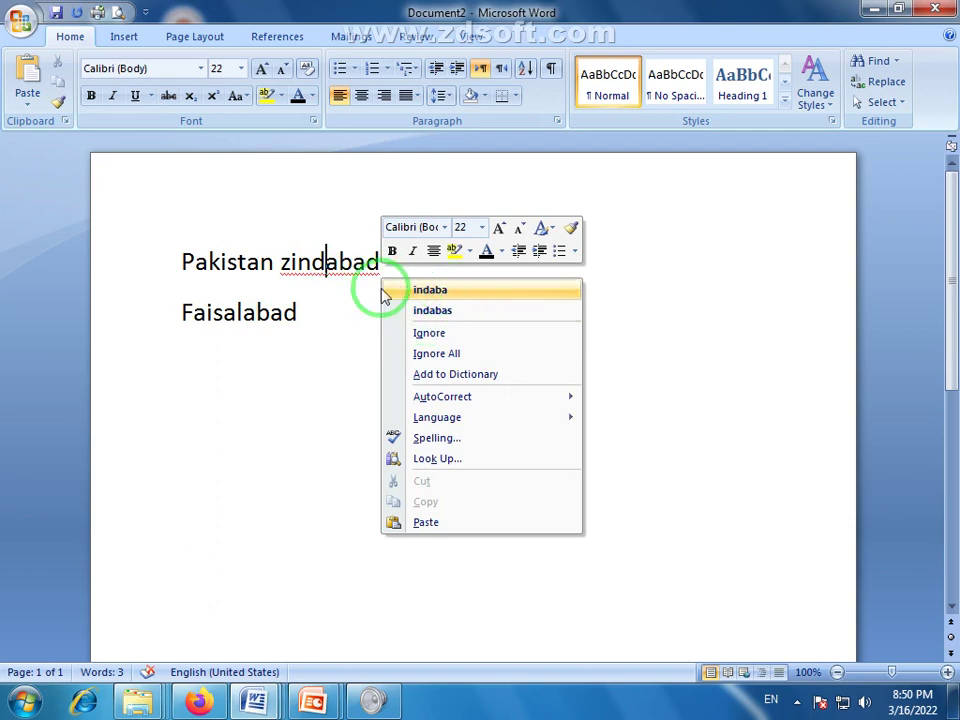
pyautogui.click(340, 268)
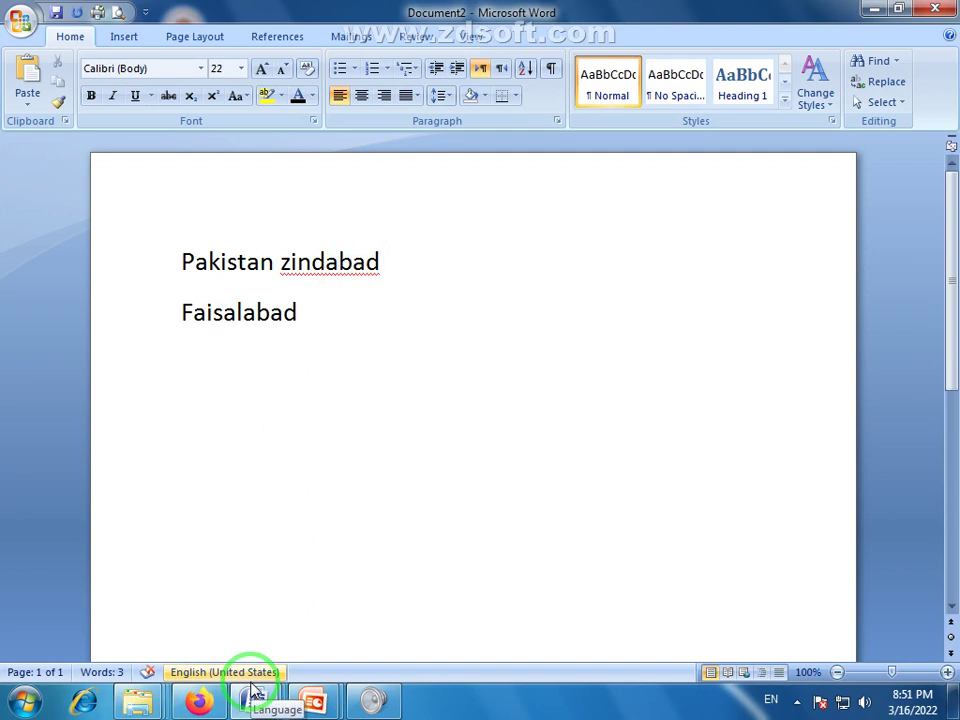
pyautogui.rightClick(324, 261)
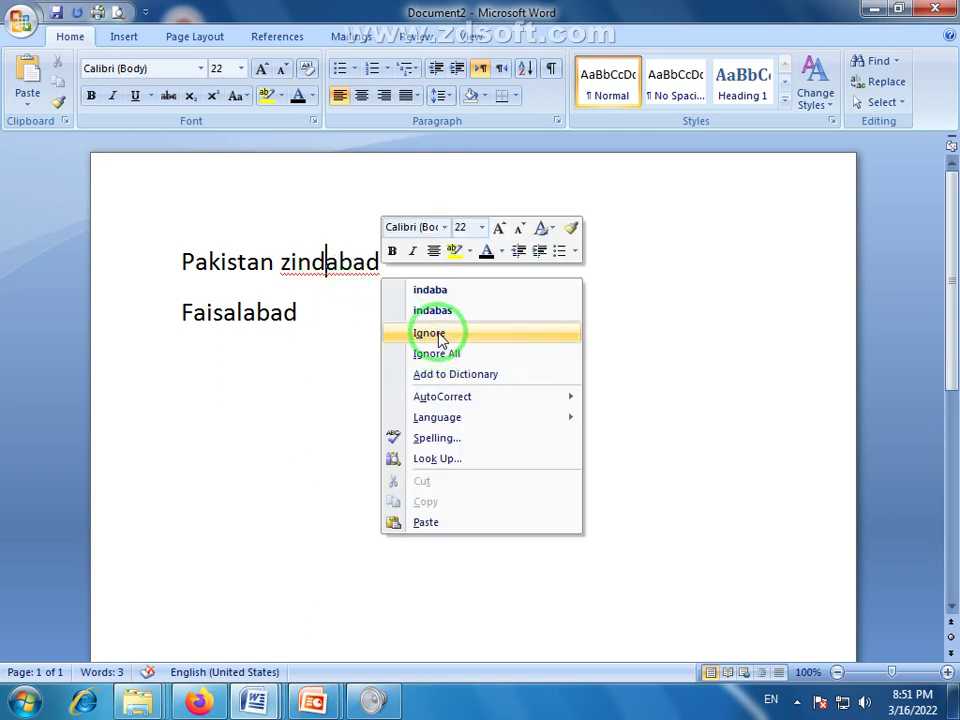
pyautogui.click(438, 334)
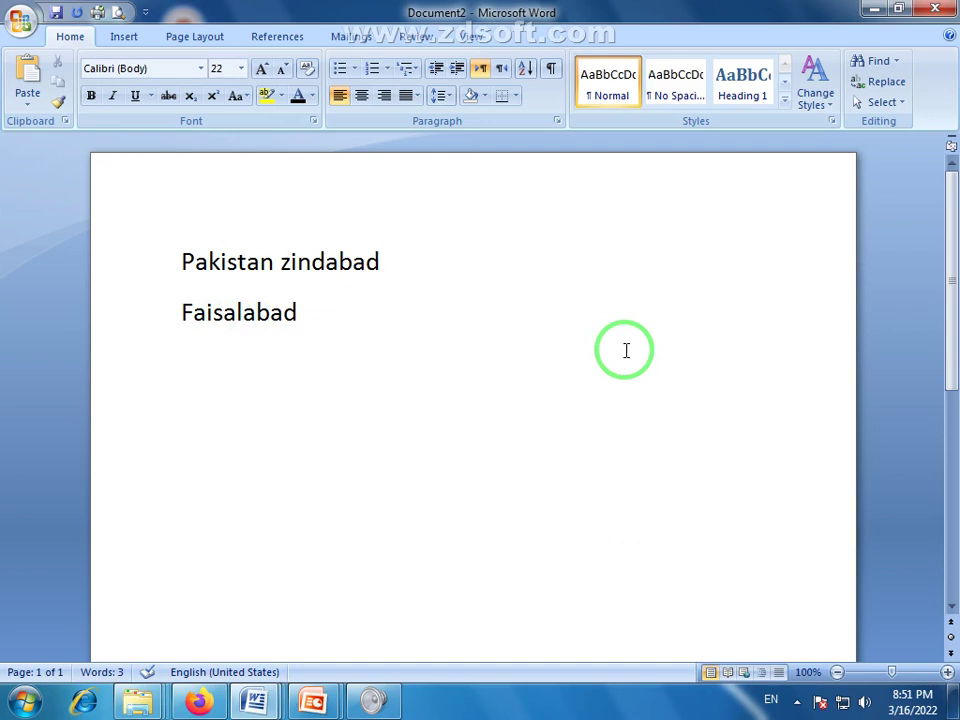
pyautogui.click(312, 262)
pyautogui.rightClick(312, 262)
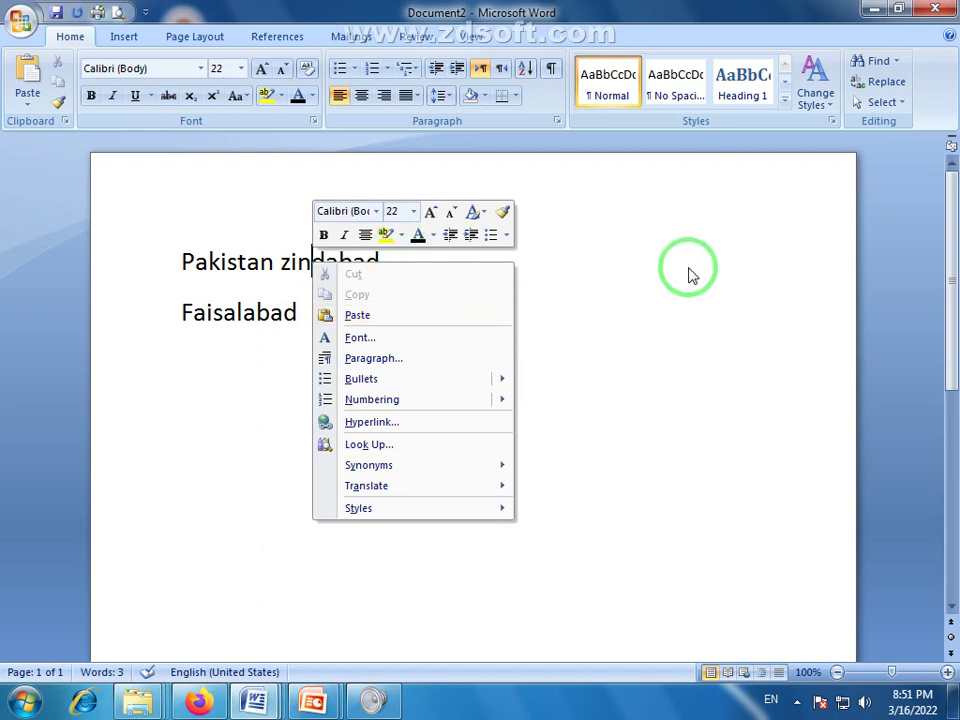
pyautogui.click(261, 362)
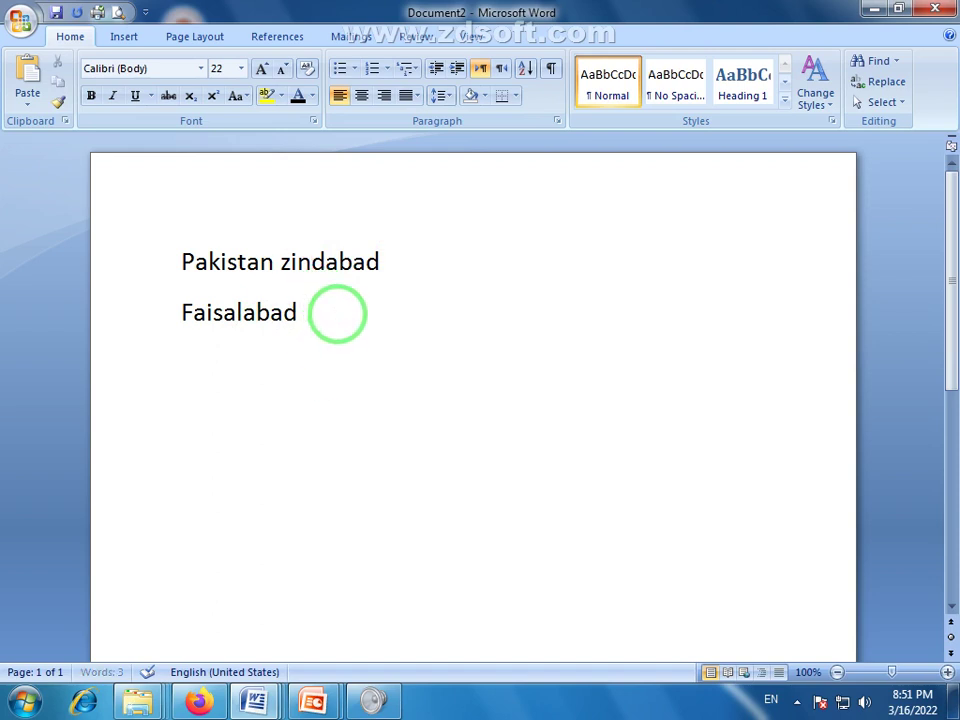
# Add a third line with the ordinals "1st 2nd" below "Faisalabad".
pyautogui.press('Return')
pyautogui.write('1st')
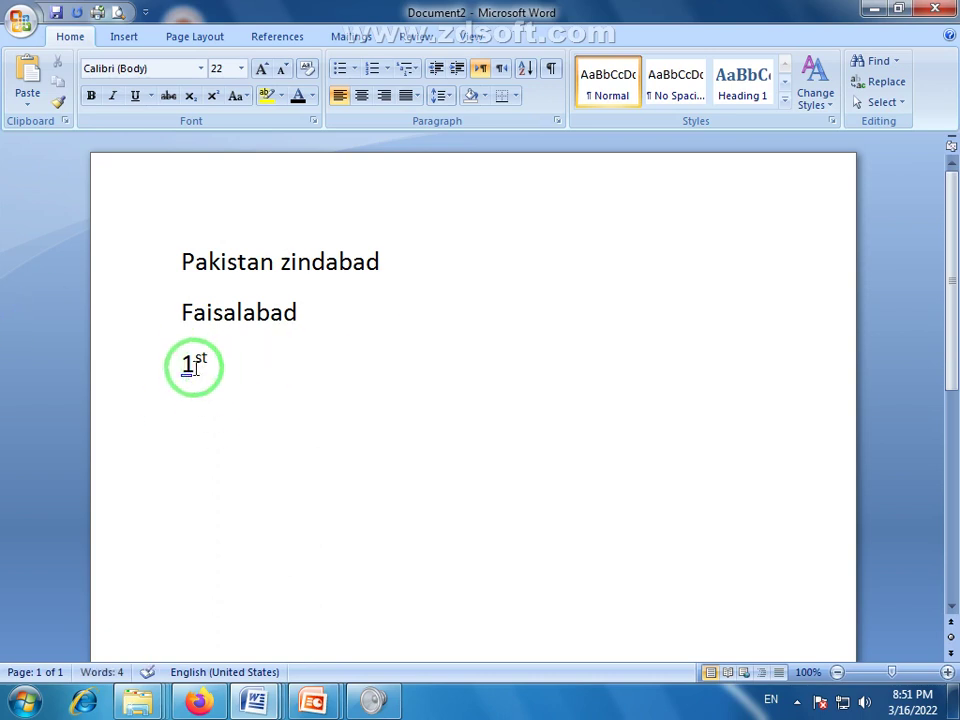
pyautogui.write('2nd')
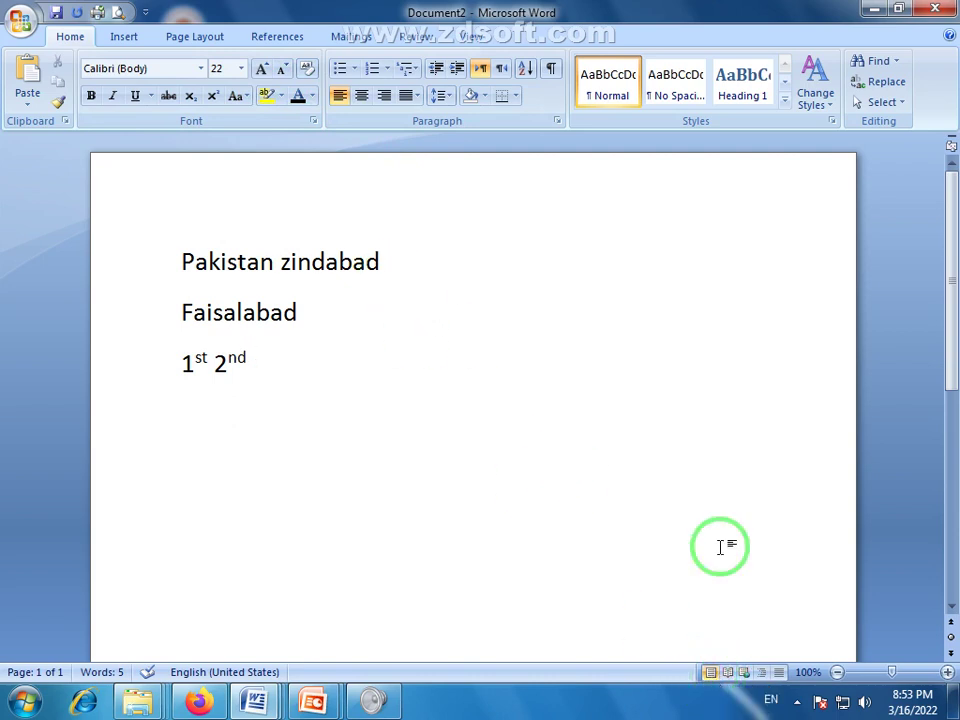
# Compare the document in Full Screen Reading, Web Layout, Outline and Draft views, and return to Print Layout.
pyautogui.click(732, 676)
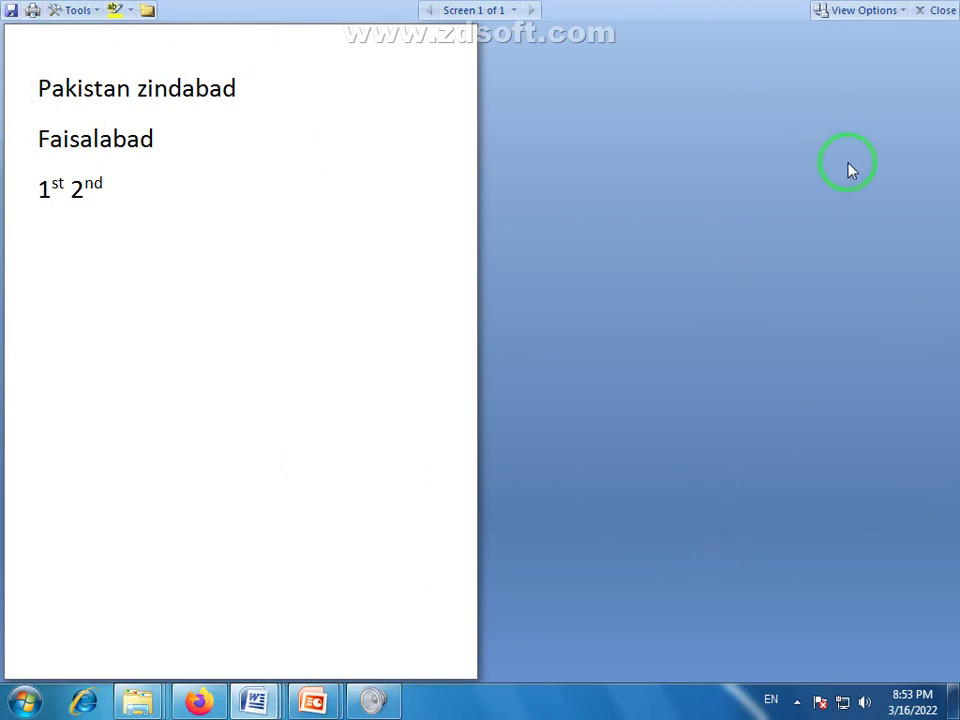
pyautogui.click(935, 10)
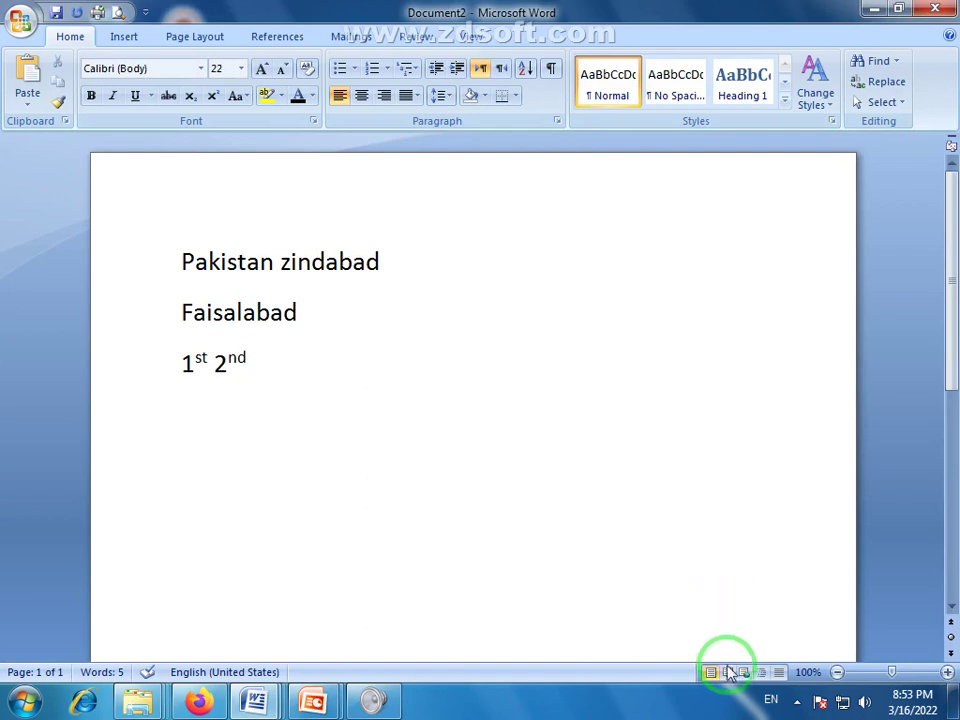
pyautogui.click(743, 672)
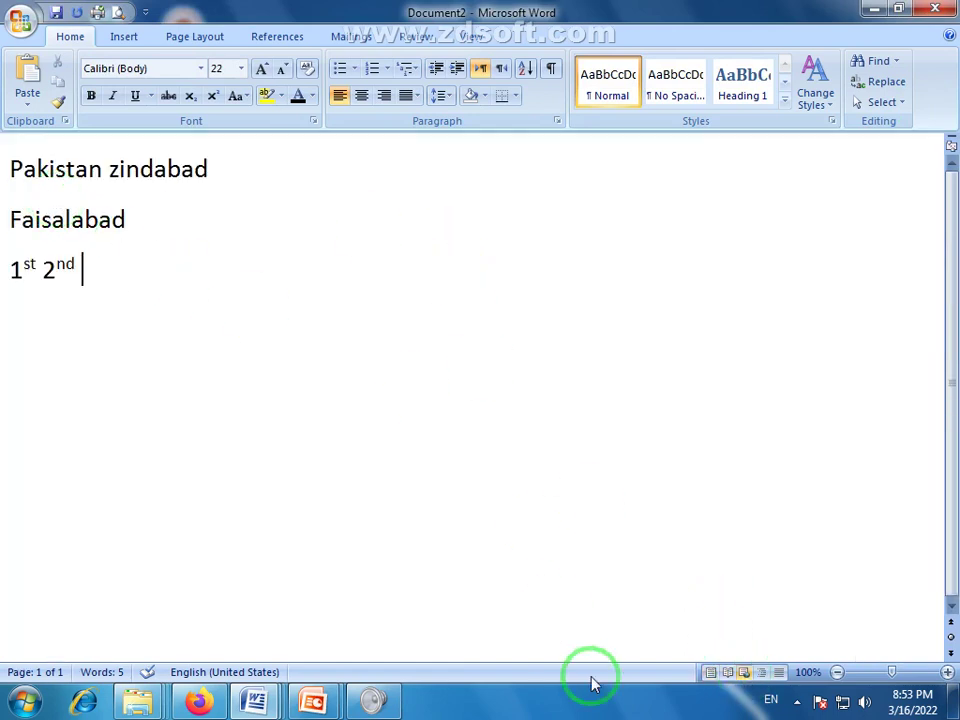
pyautogui.click(760, 672)
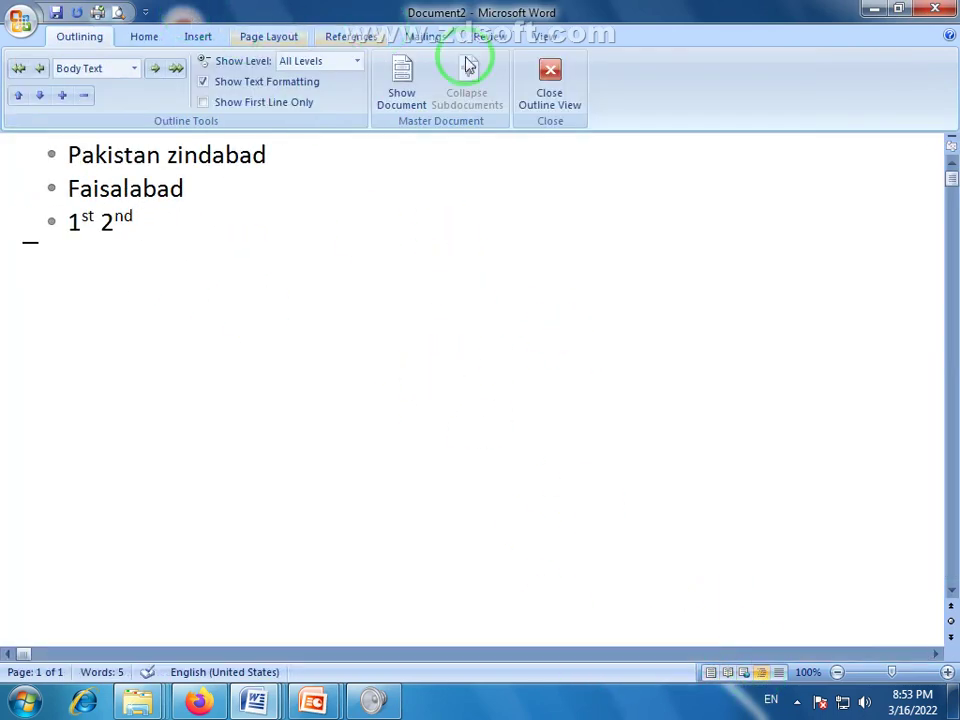
pyautogui.click(777, 672)
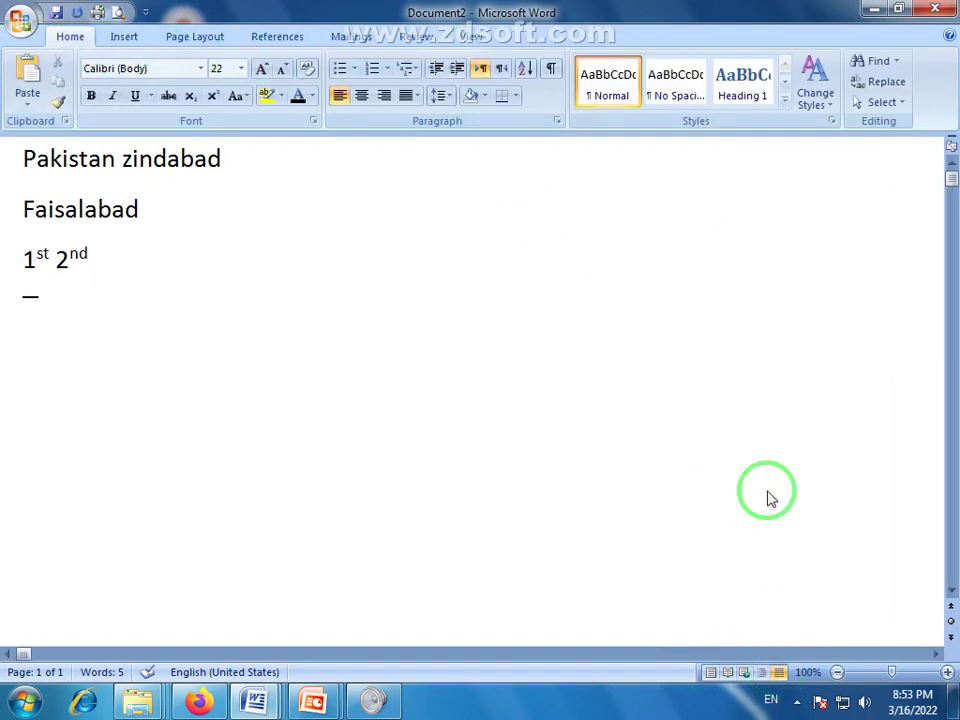
pyautogui.click(711, 675)
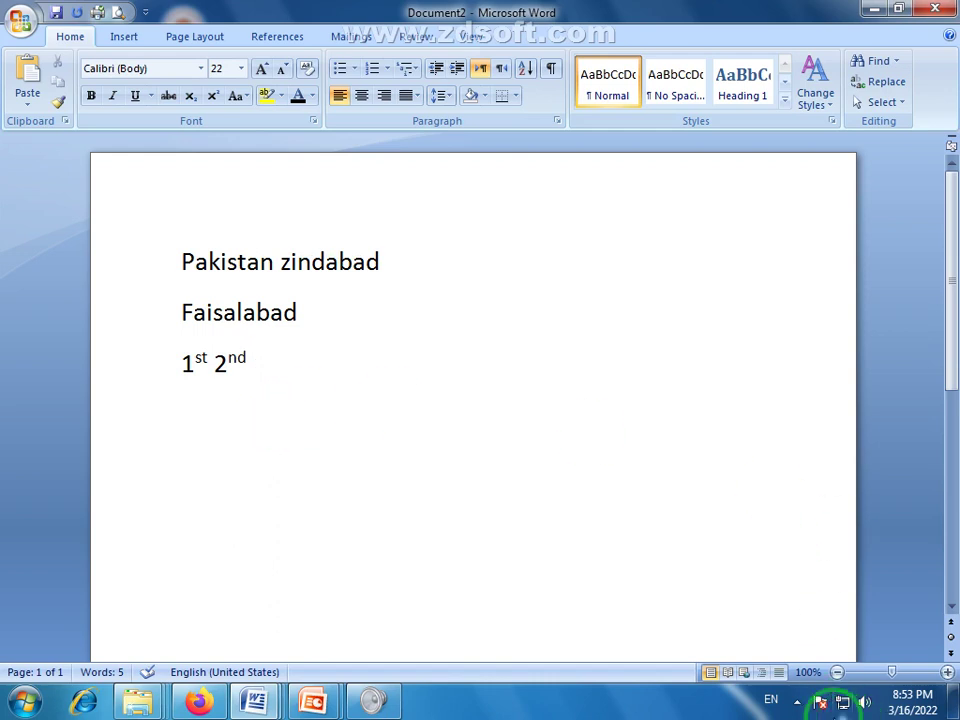
# Examine the Zoom options without changing them, and reduce the page magnification to 50%.
pyautogui.click(815, 677)
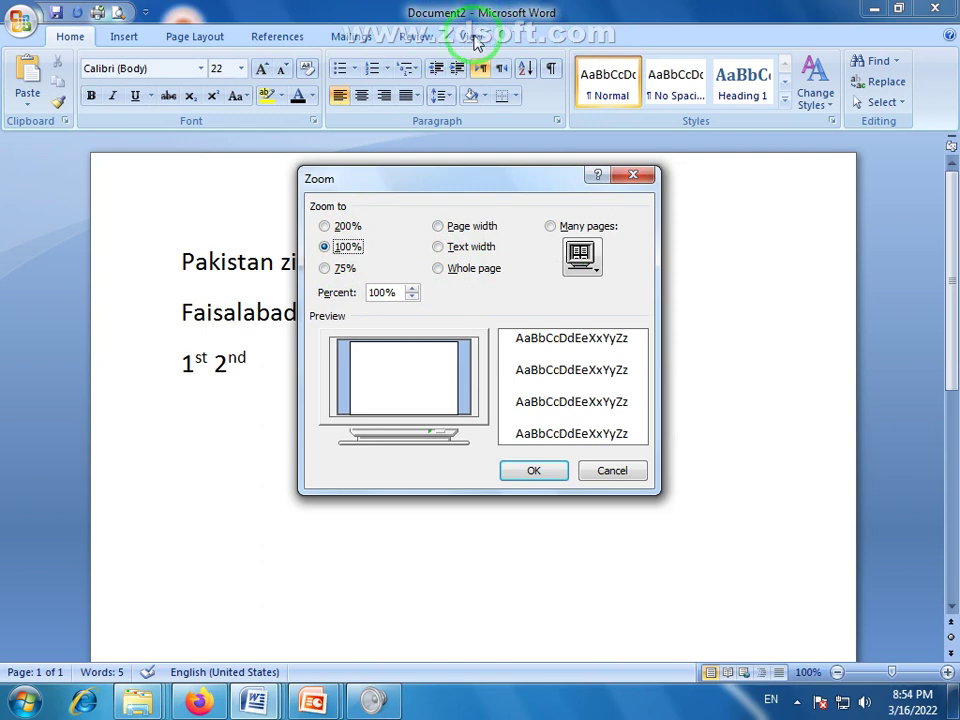
pyautogui.click(624, 176)
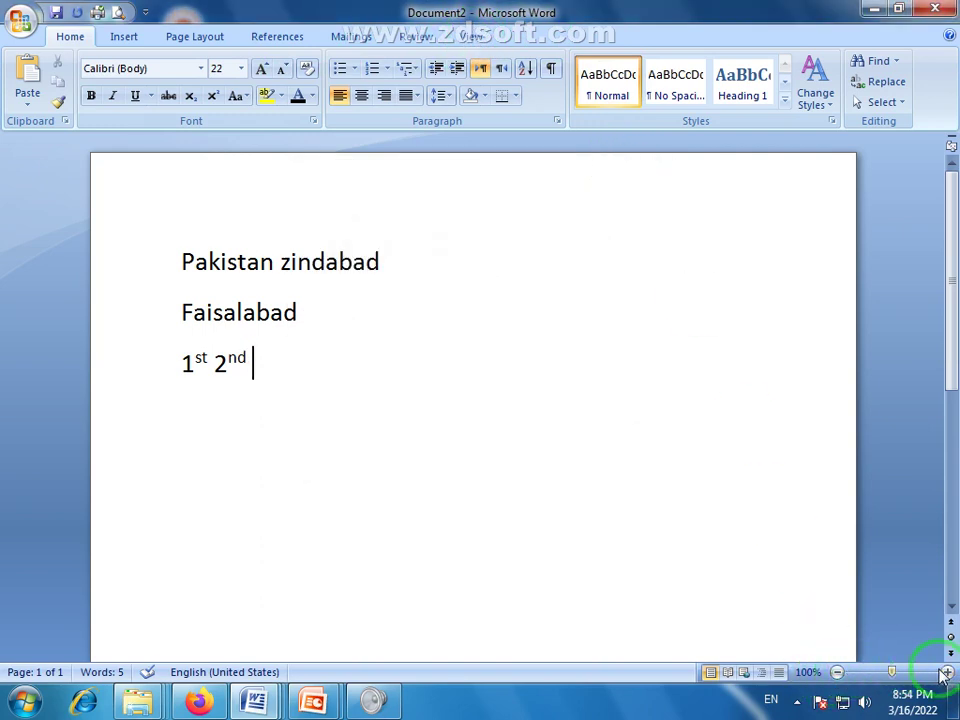
pyautogui.click(838, 677)
pyautogui.click(838, 677)
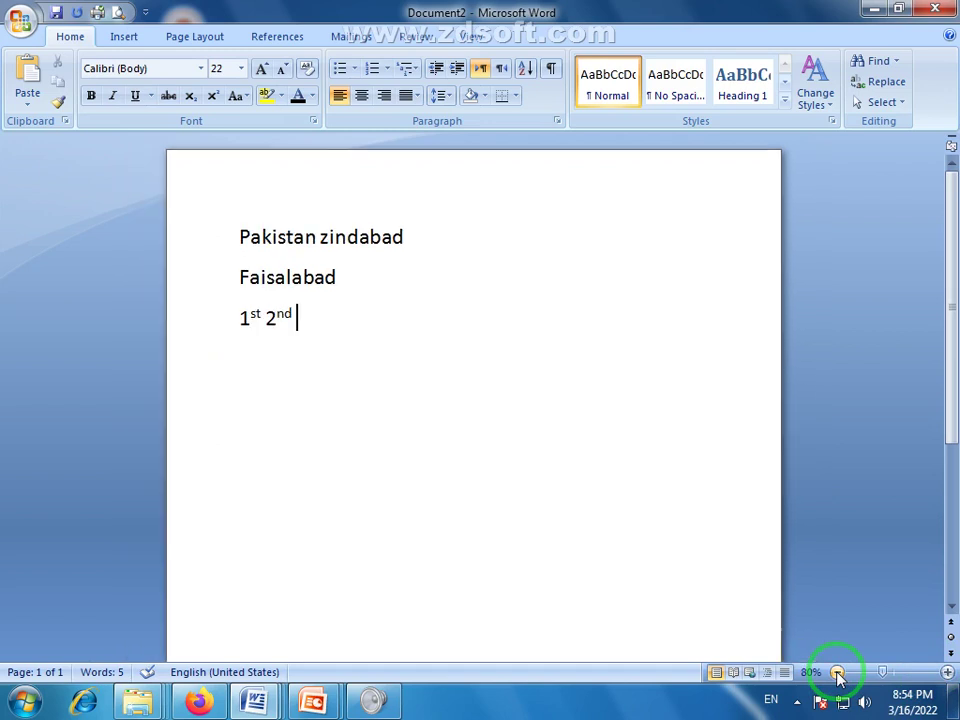
pyautogui.click(838, 677)
pyautogui.click(838, 677)
pyautogui.click(838, 677)
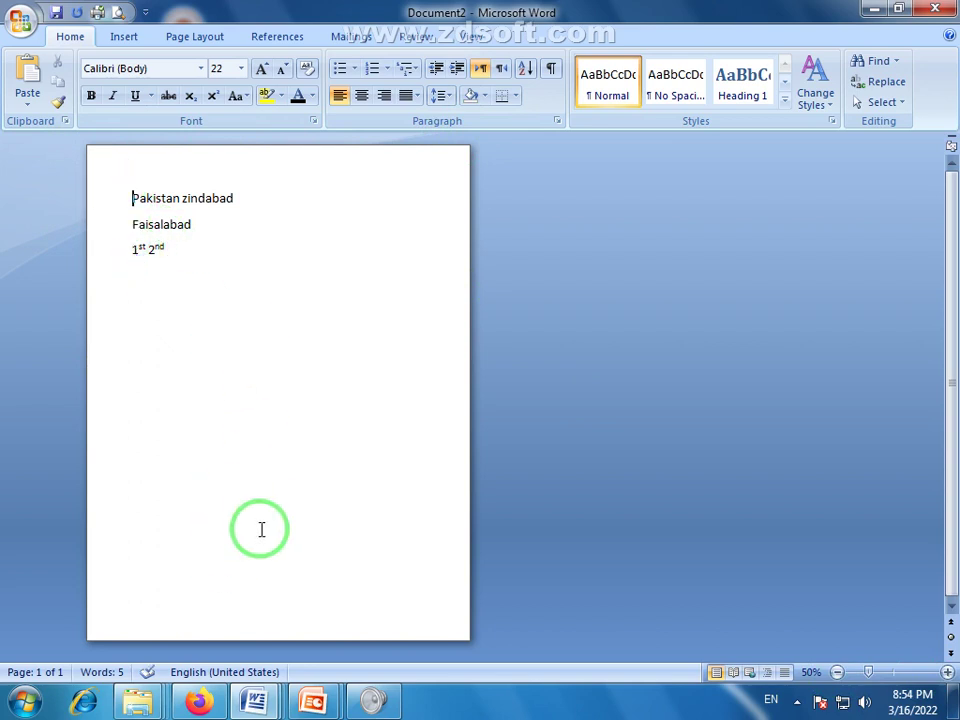
# Increase the page magnification to 110%.
pyautogui.click(947, 674)
pyautogui.click(947, 674)
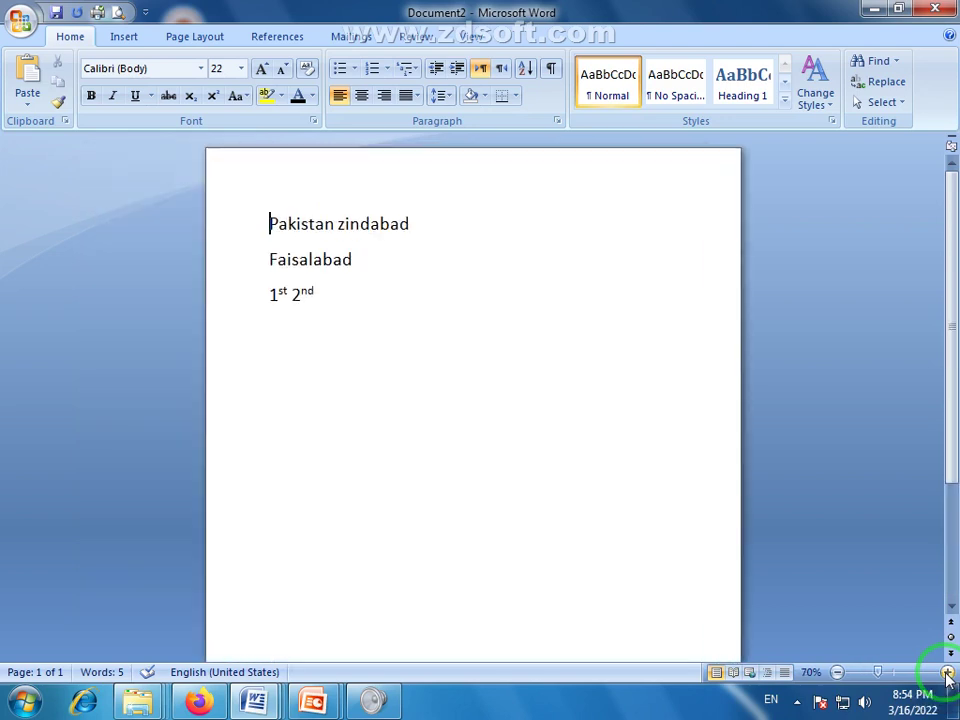
pyautogui.click(947, 674)
pyautogui.click(947, 674)
pyautogui.click(947, 674)
pyautogui.click(947, 674)
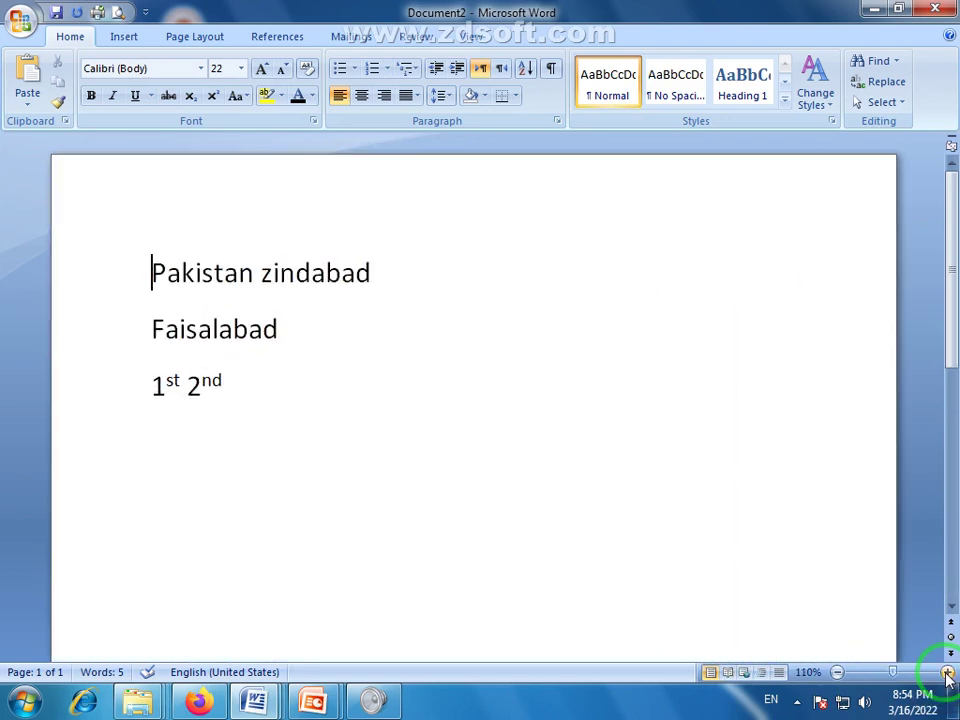
# Increase the page magnification to 140%, and reduce it to 100%.
pyautogui.click(947, 674)
pyautogui.click(947, 673)
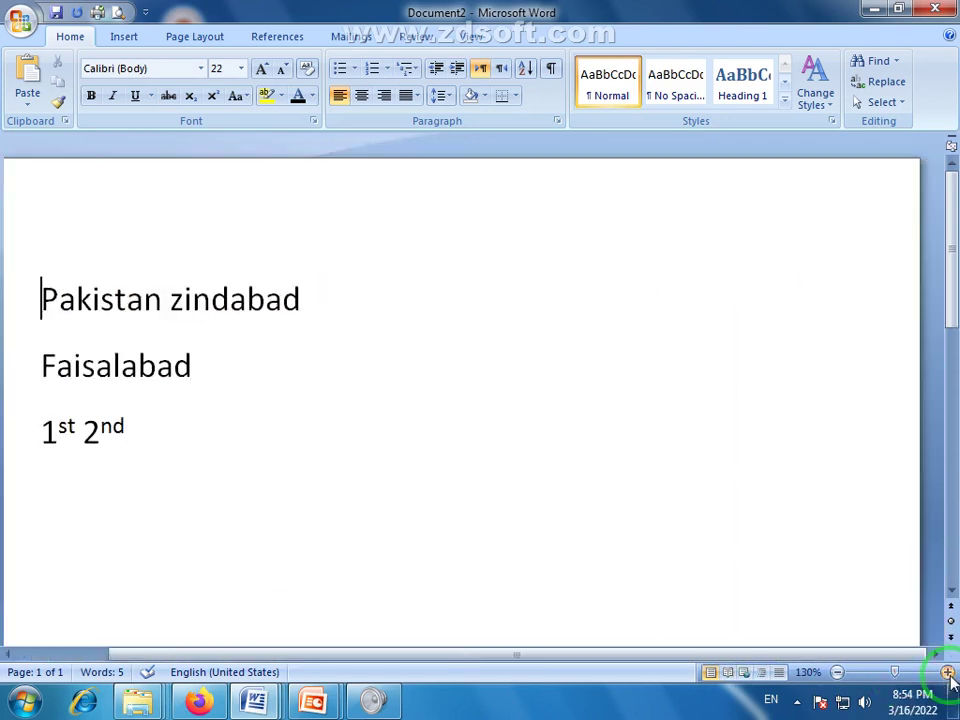
pyautogui.click(947, 673)
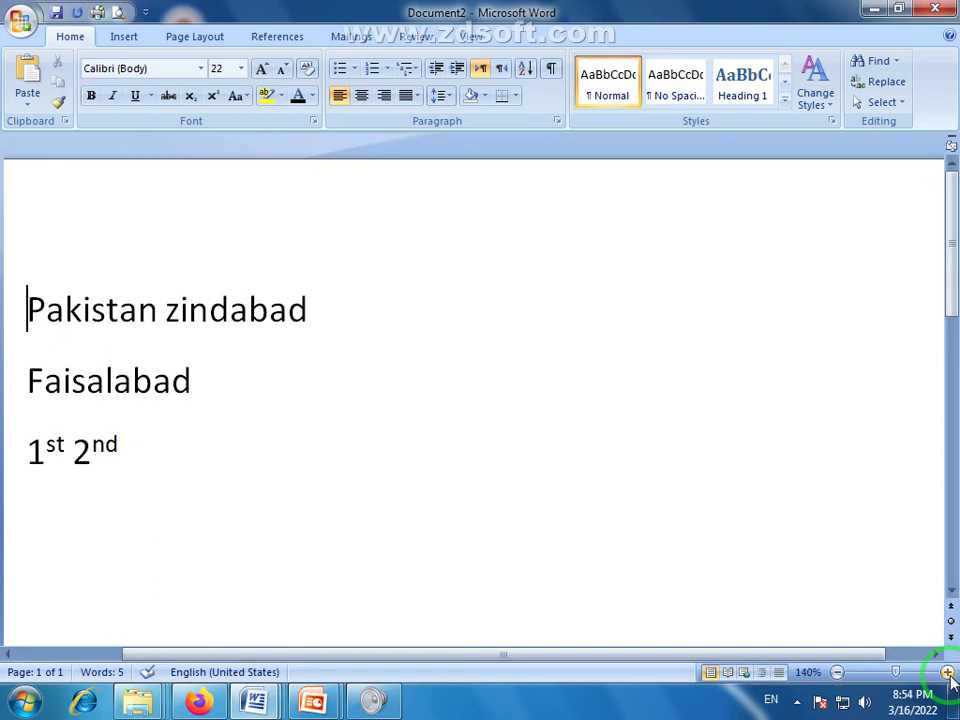
pyautogui.click(837, 673)
pyautogui.click(837, 673)
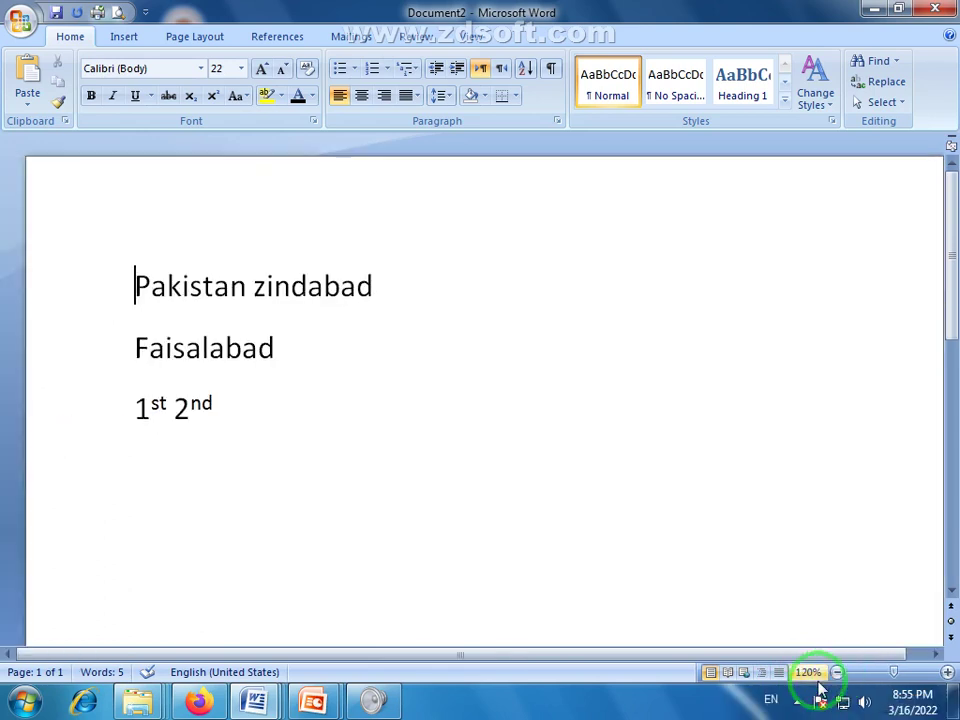
pyautogui.click(838, 673)
pyautogui.click(838, 673)
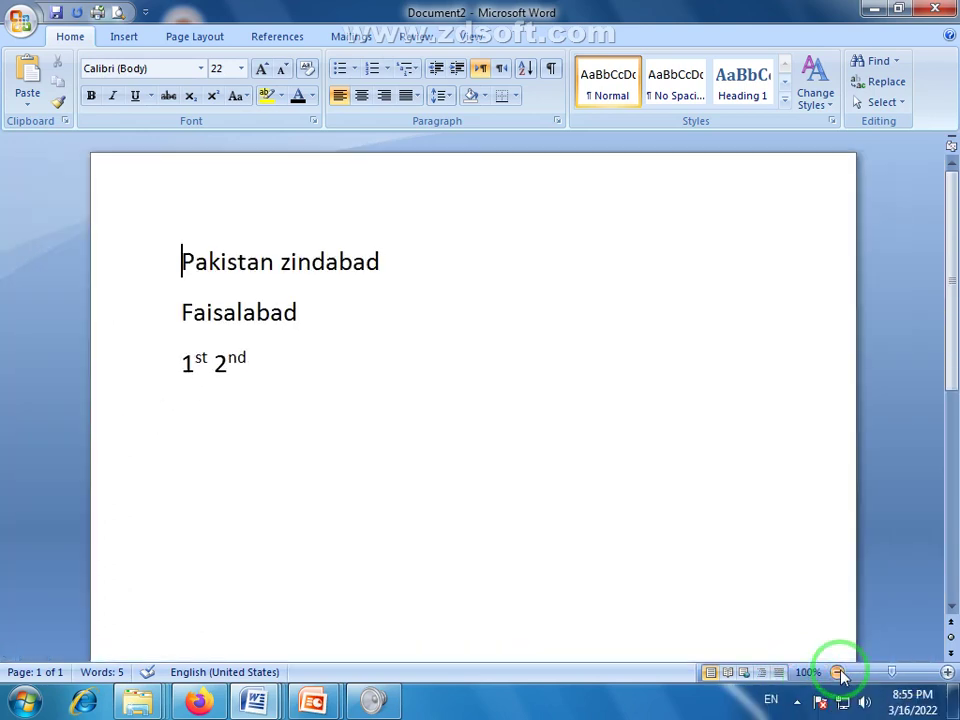
# Enlarge the page view to the maximum magnification of 500%.
pyautogui.click(932, 673)
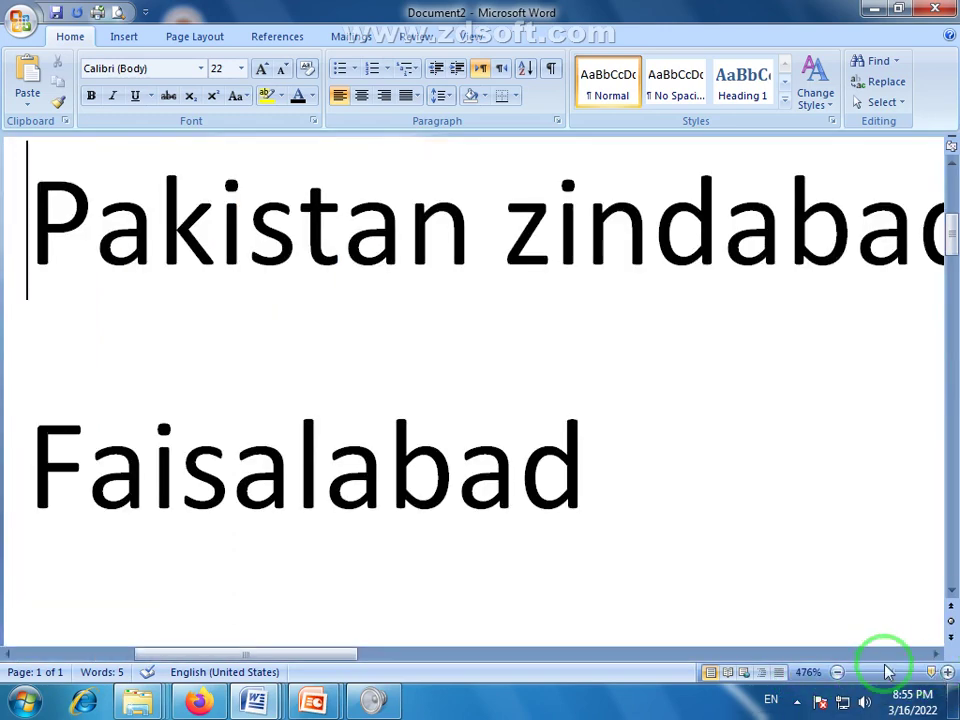
pyautogui.click(947, 673)
pyautogui.click(947, 673)
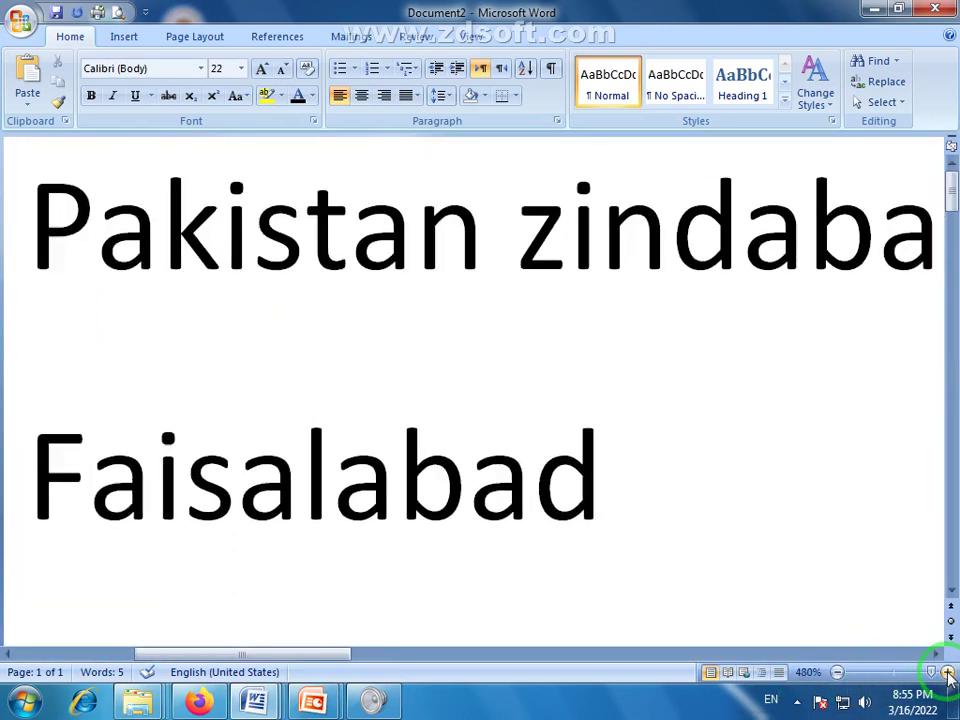
pyautogui.click(947, 673)
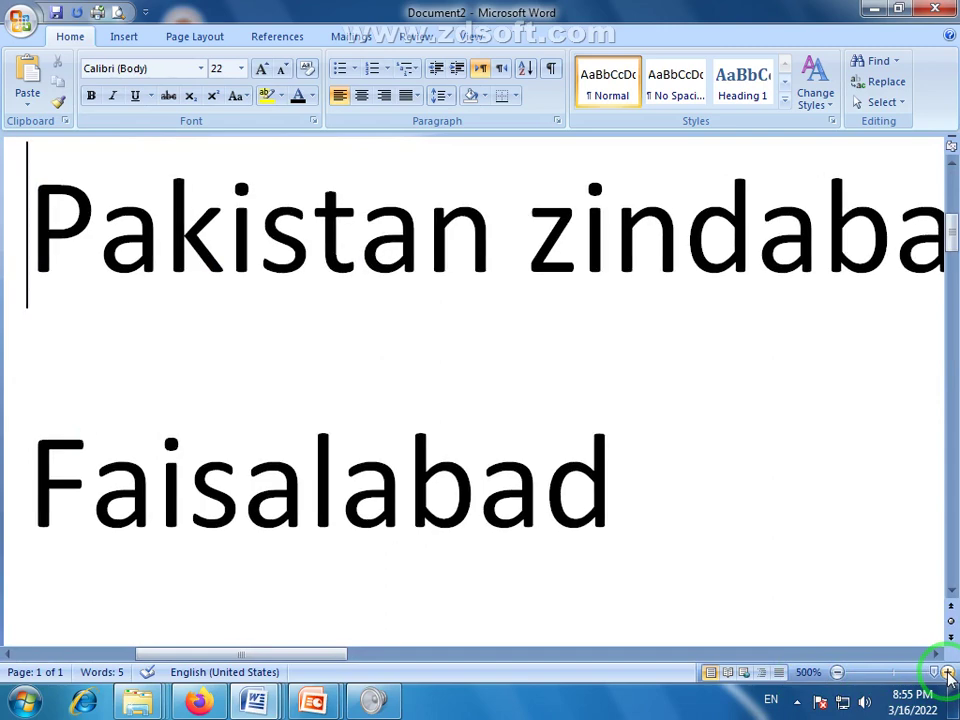
# Bring the page magnification back down to 100%.
pyautogui.click(897, 680)
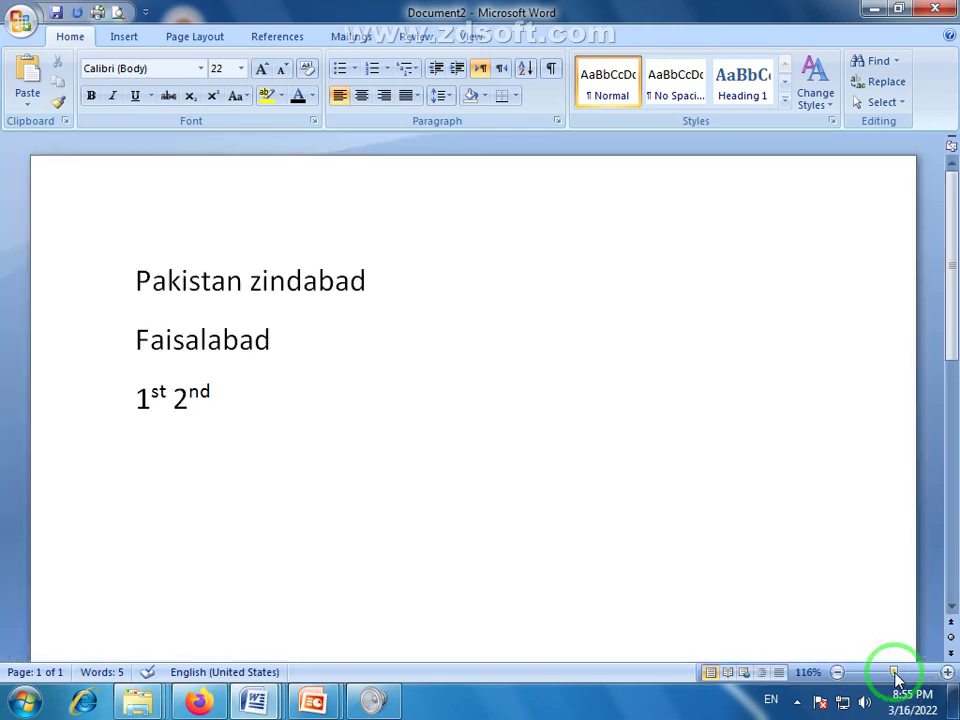
pyautogui.click(838, 673)
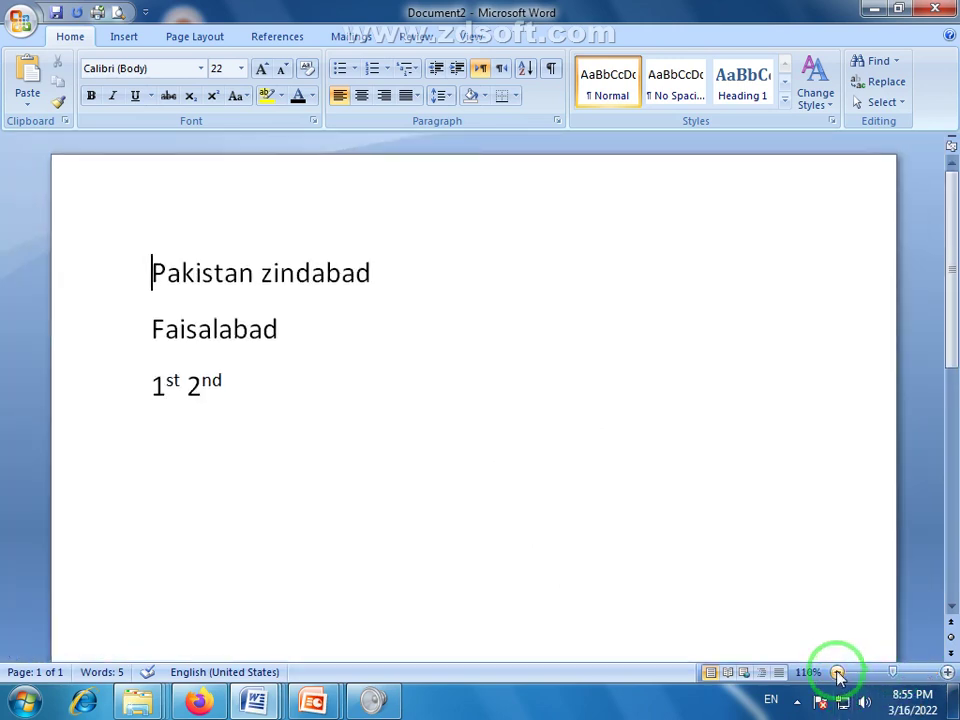
pyautogui.click(891, 675)
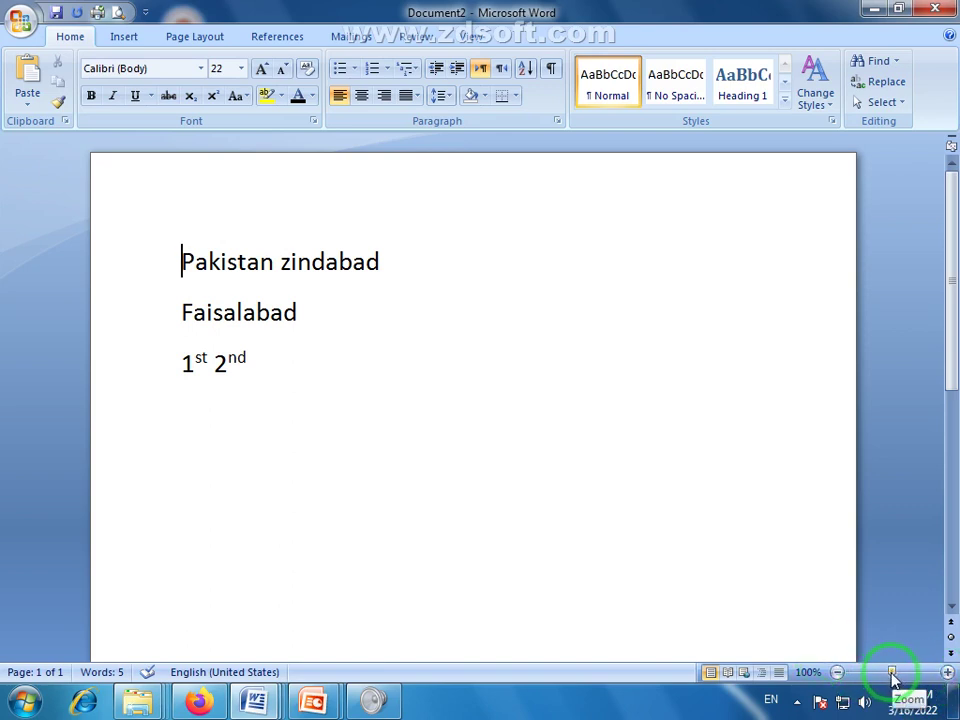
pyautogui.moveTo(893, 680)
pyautogui.mouseDown()
pyautogui.moveTo(881, 679)
pyautogui.moveTo(904, 678)
pyautogui.moveTo(895, 680)
pyautogui.mouseUp()
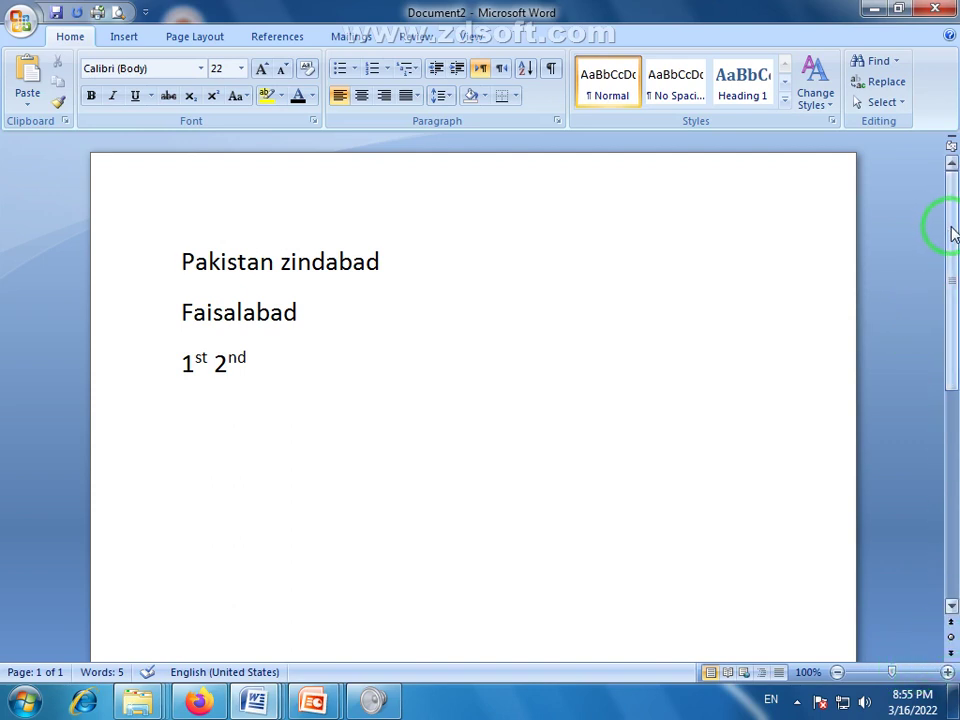
# Move the page view down, back to the top and down again to examine vertical scrolling.
pyautogui.moveTo(953, 233); pyautogui.dragTo(953, 264)
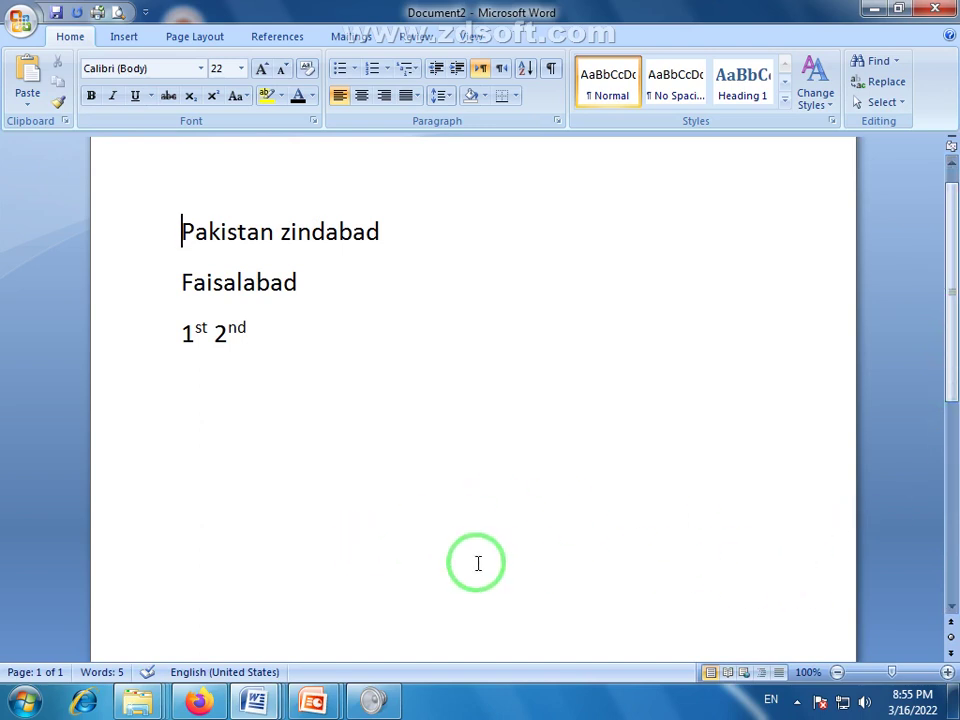
pyautogui.moveTo(949, 280); pyautogui.dragTo(949, 246)
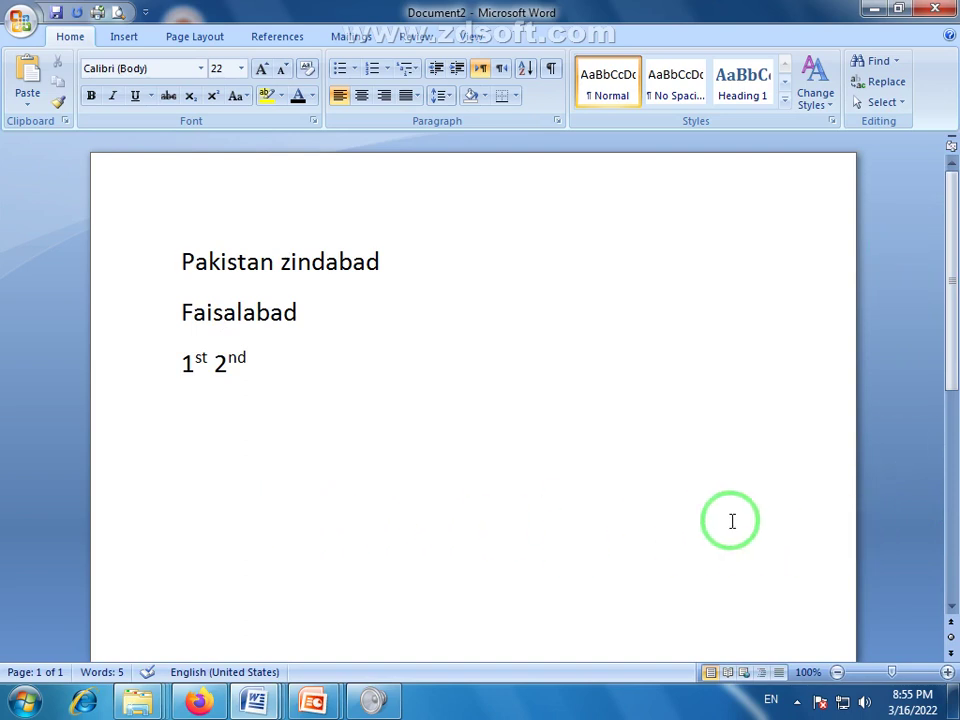
pyautogui.moveTo(955, 302); pyautogui.dragTo(955, 425)
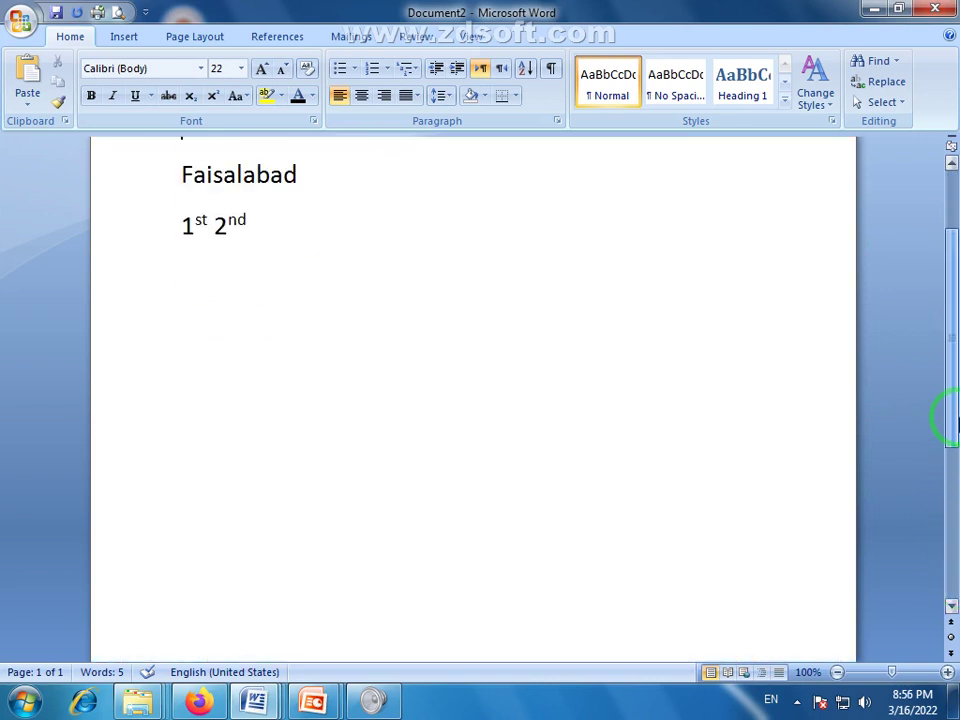
# Increase the page magnification to 150%, and shift the view sideways to examine horizontal scrolling.
pyautogui.click(947, 672)
pyautogui.click(947, 672)
pyautogui.click(947, 672)
pyautogui.click(947, 672)
pyautogui.click(947, 672)
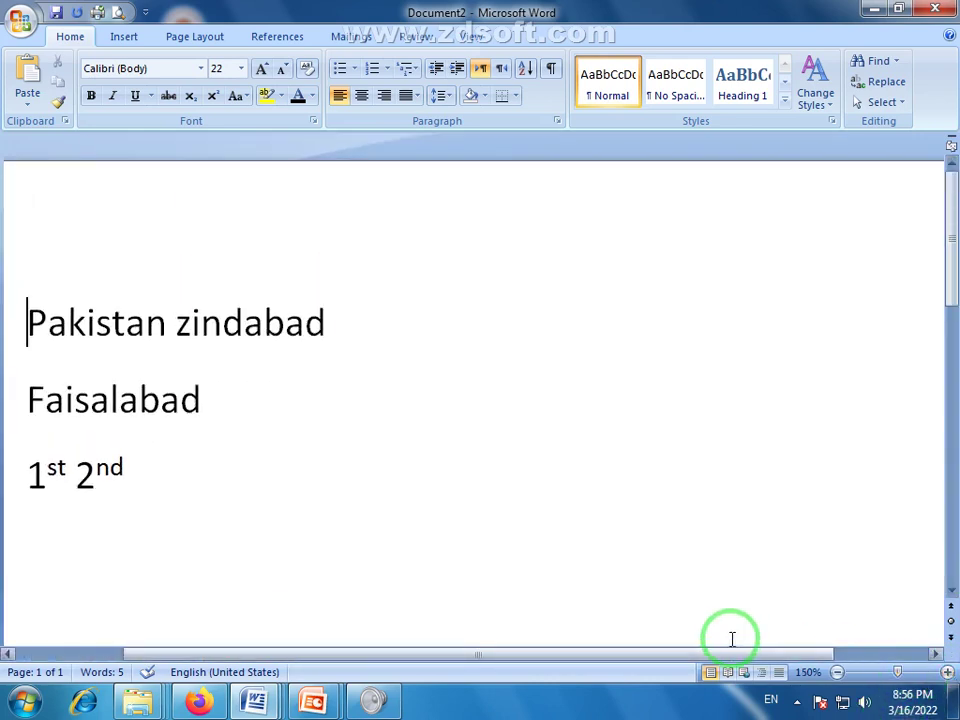
pyautogui.moveTo(744, 654); pyautogui.dragTo(766, 678)
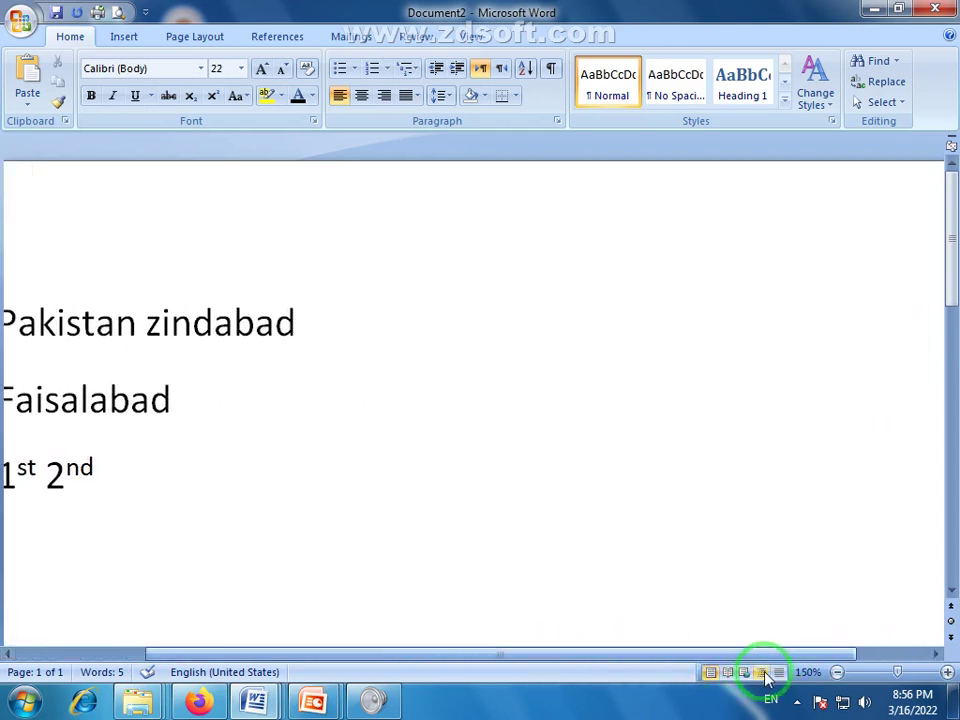
# Reduce the page magnification to 100% so the full page width is shown.
pyautogui.click(837, 672)
pyautogui.click(837, 672)
pyautogui.click(837, 672)
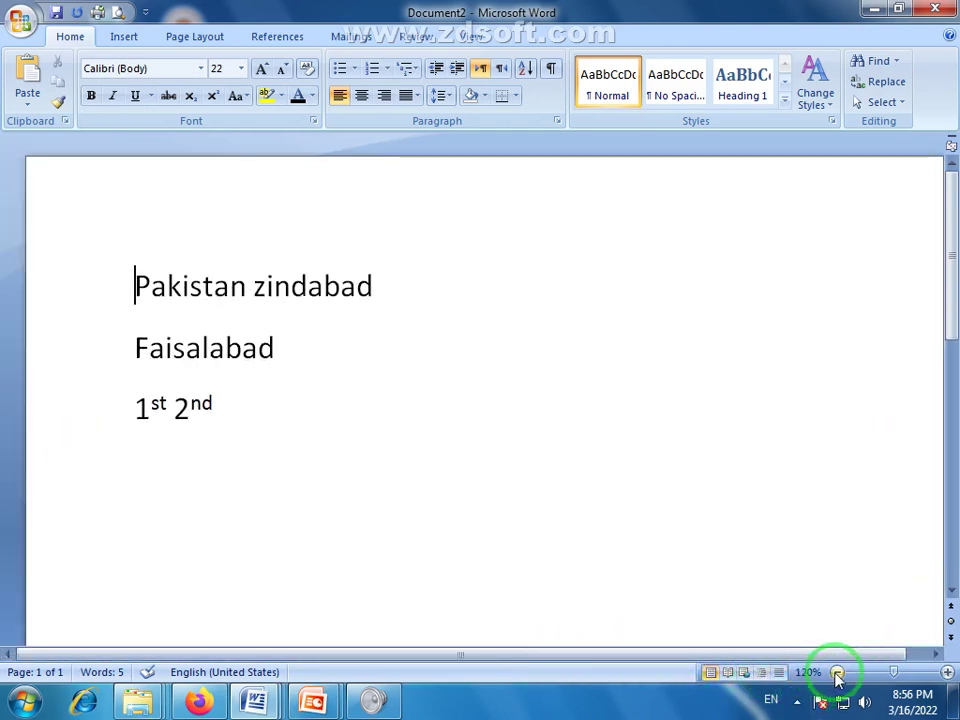
pyautogui.click(837, 672)
pyautogui.click(837, 672)
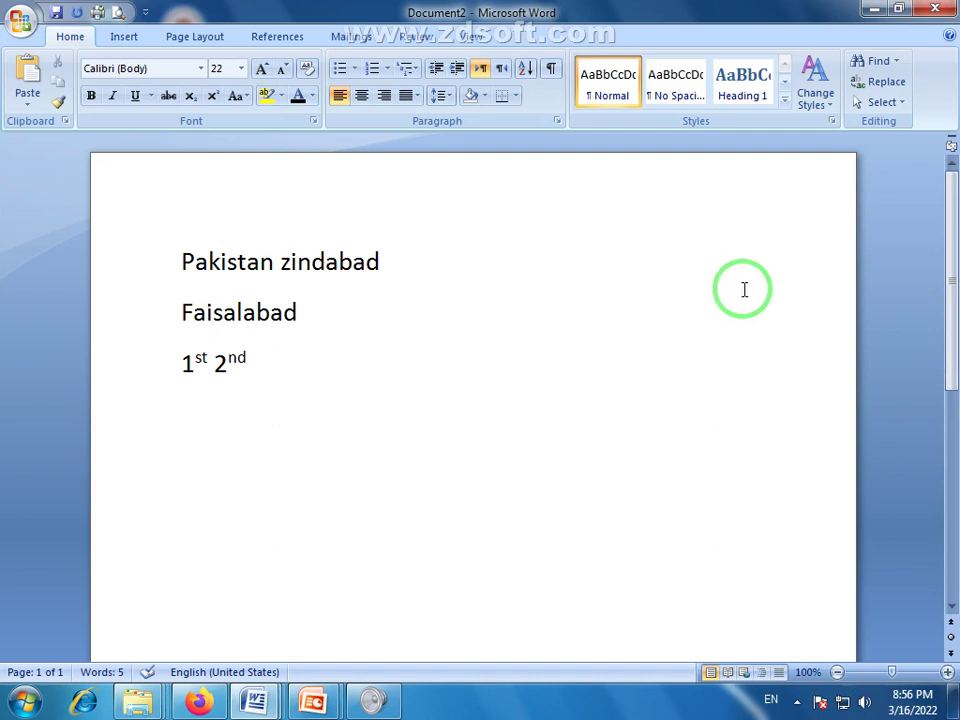
# Look through the page from top to bottom and return to its beginning.
pyautogui.scroll(-5, 745, 290)
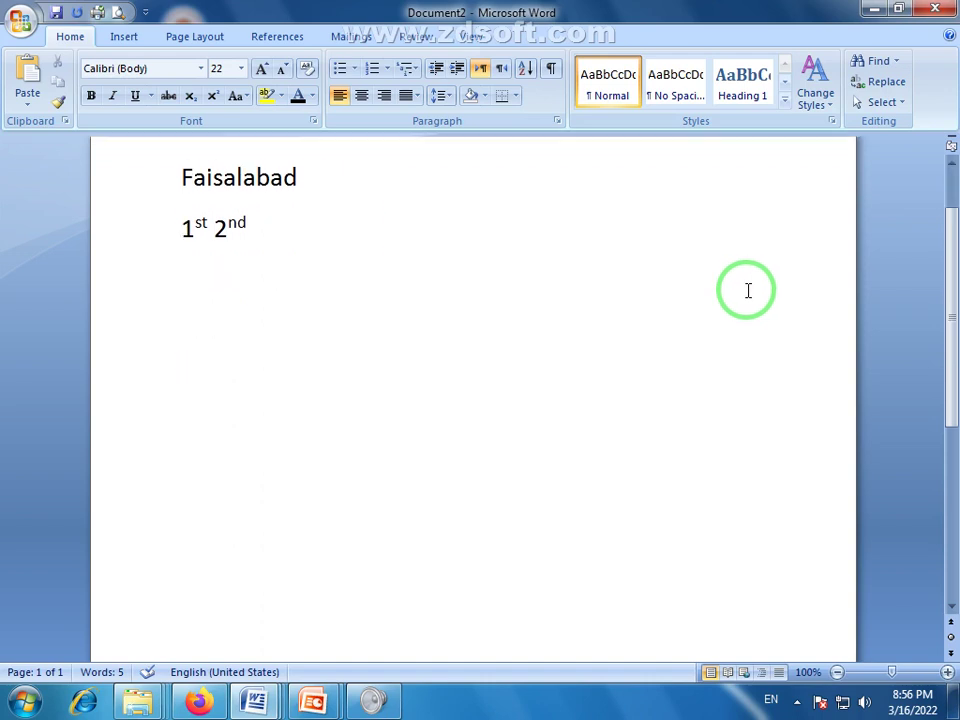
pyautogui.scroll(5, 743, 356)
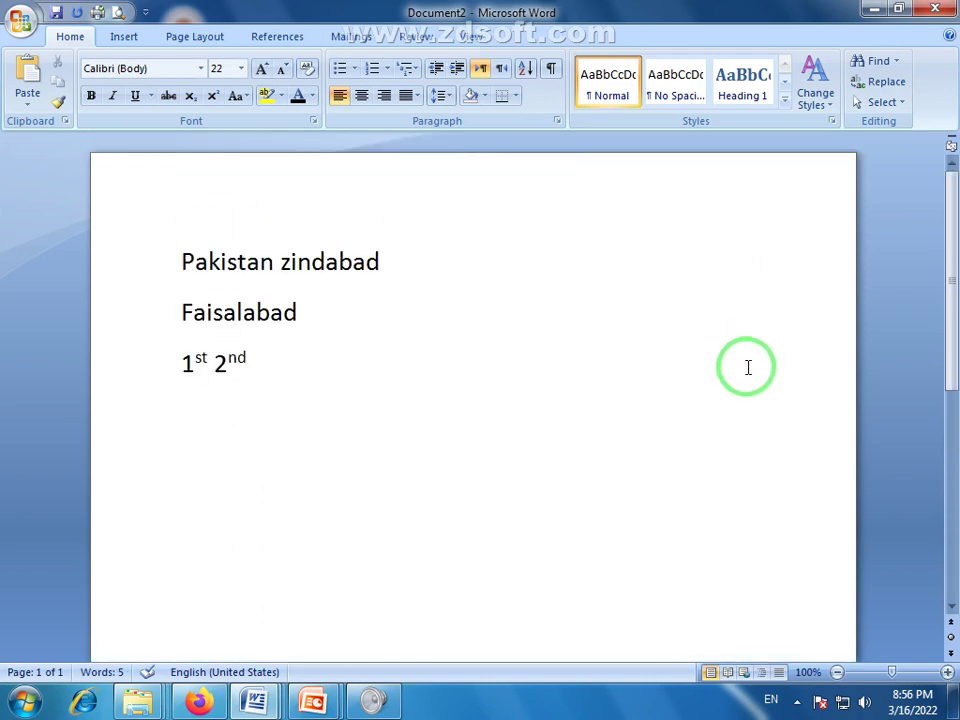
pyautogui.scroll(-4, 748, 367)
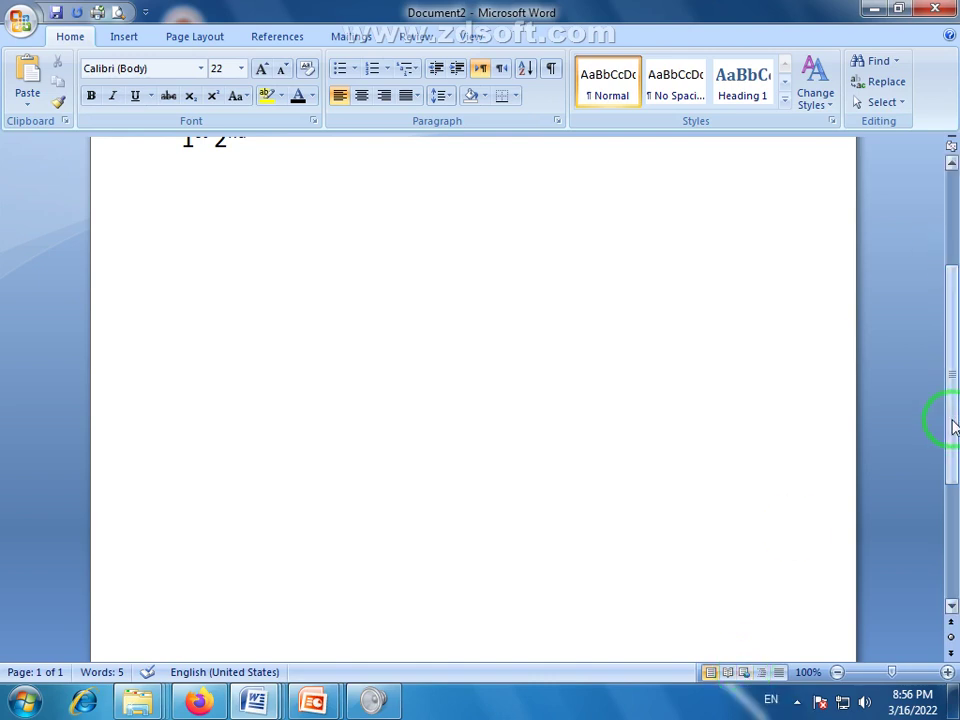
pyautogui.moveTo(949, 422); pyautogui.dragTo(949, 193)
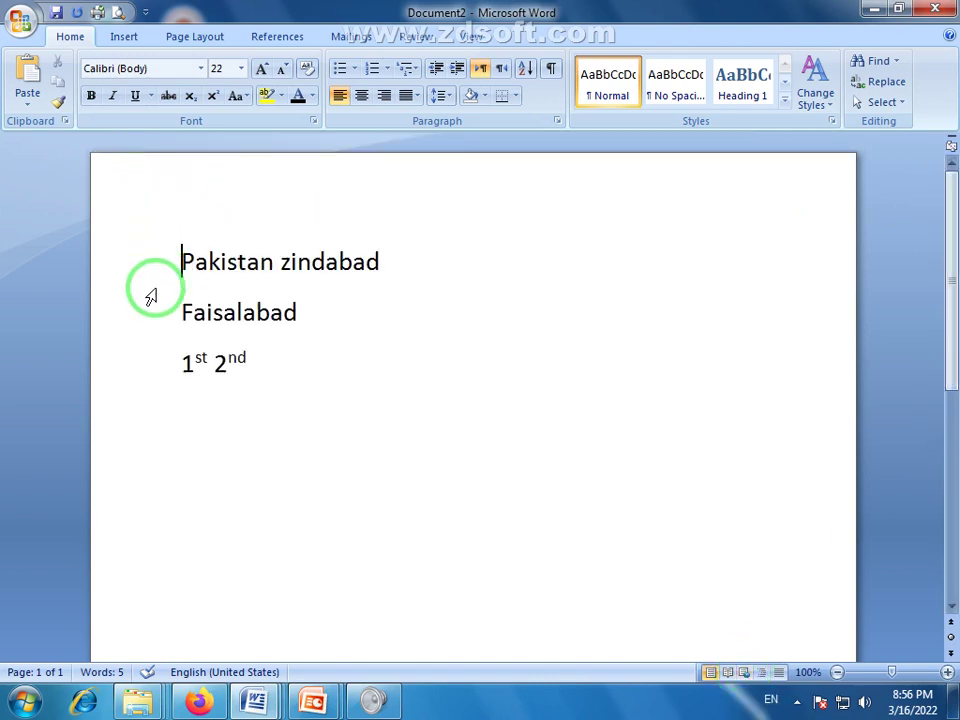
pyautogui.moveTo(199, 703)
pyautogui.moveTo(947, 182); pyautogui.dragTo(945, 499)
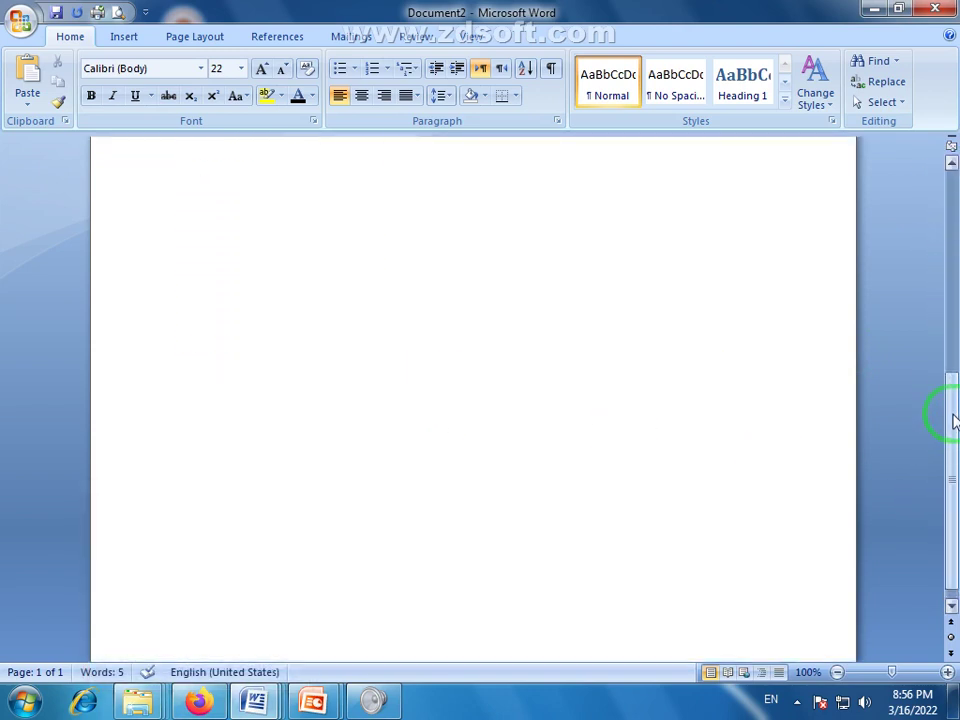
pyautogui.click(952, 340)
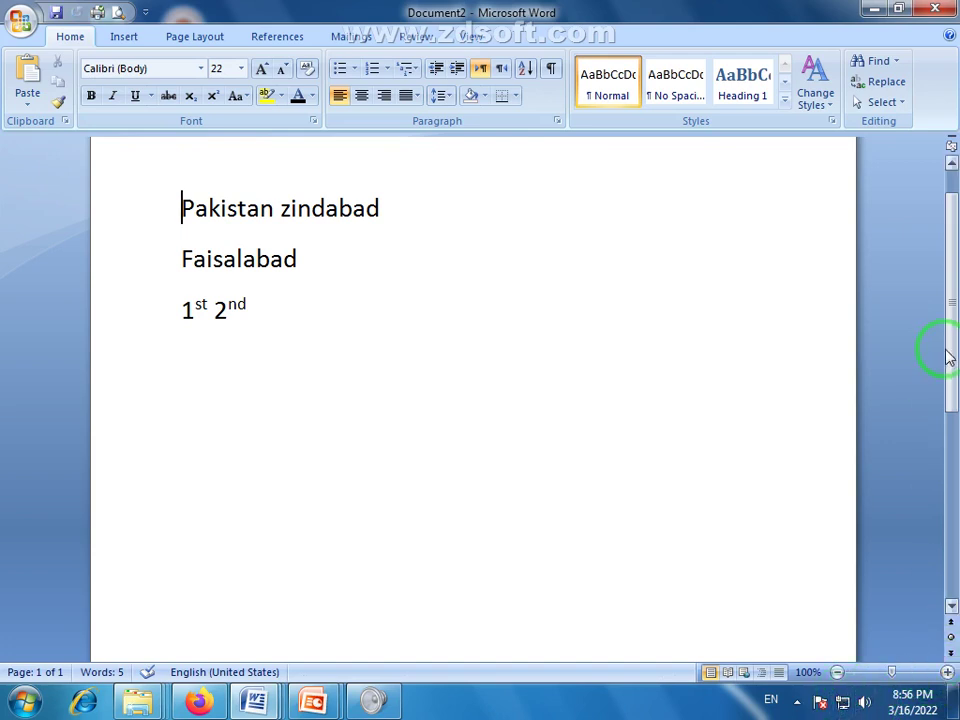
pyautogui.moveTo(943, 349); pyautogui.dragTo(955, 298)
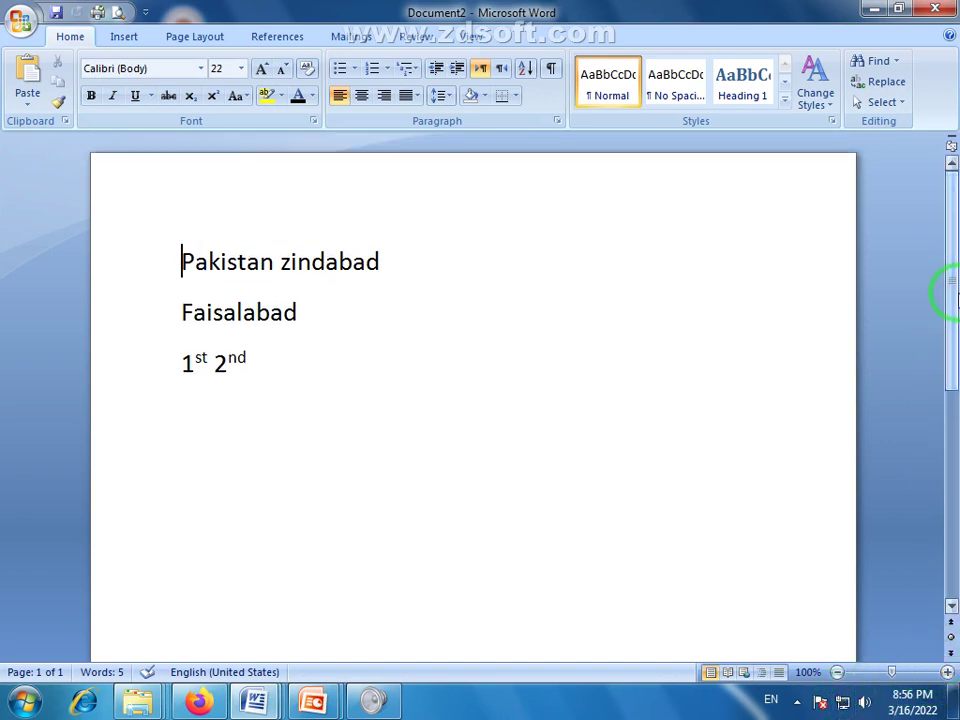
# Examine the page browsing controls and the Select Browse Object choices, and close them without choosing one.
pyautogui.click(951, 648)
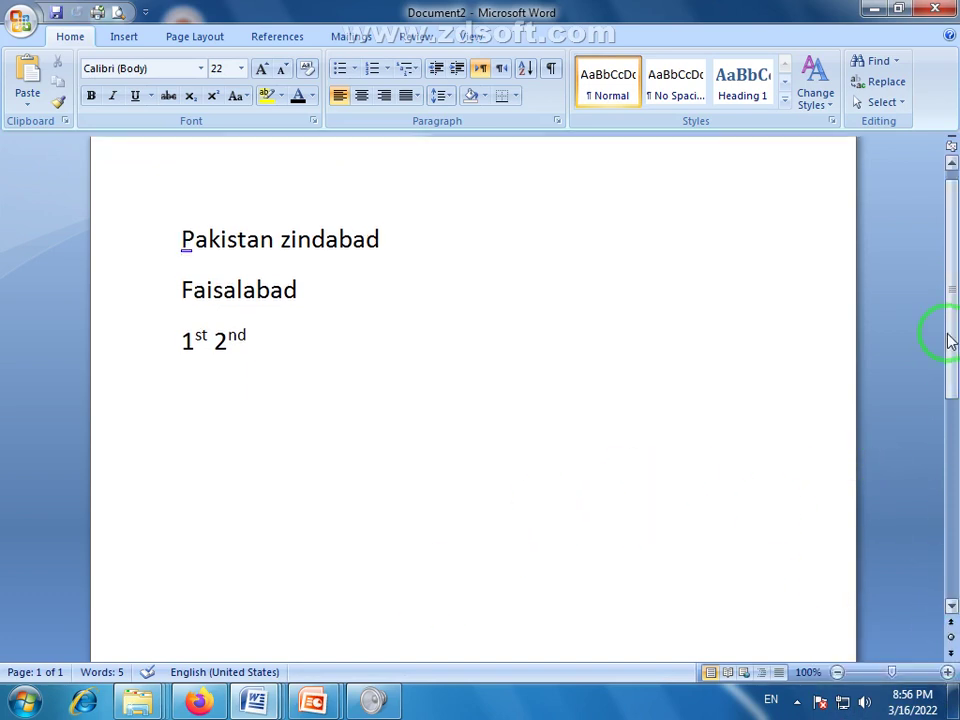
pyautogui.scroll(1, 951, 350)
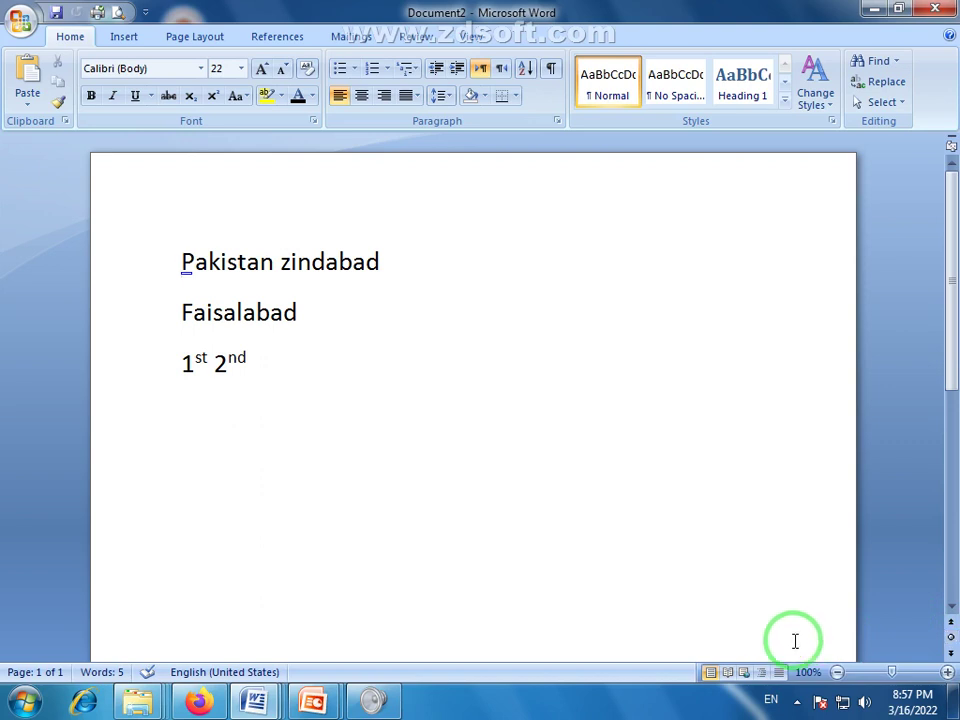
pyautogui.click(951, 638)
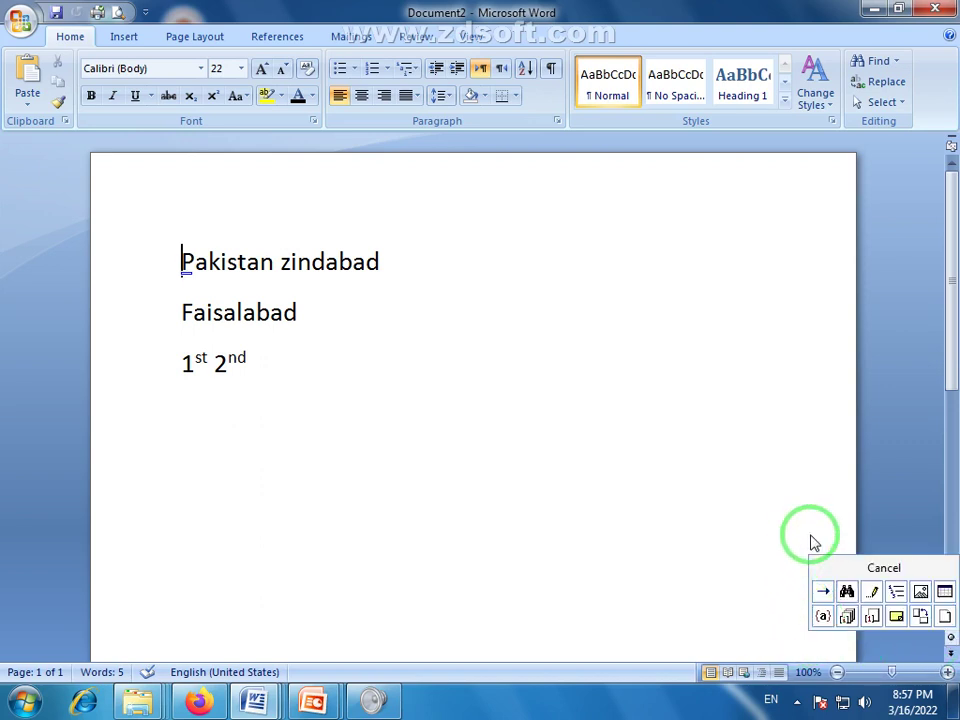
pyautogui.click(903, 654)
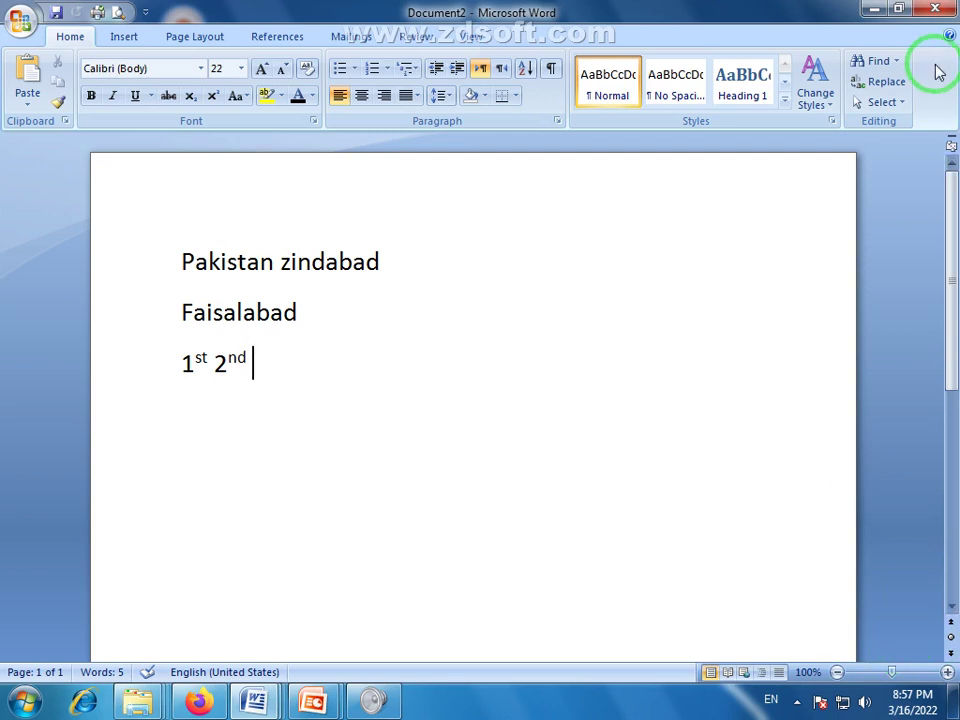
# Show and hide the horizontal and vertical rulers twice, leaving them hidden.
pyautogui.click(950, 146)
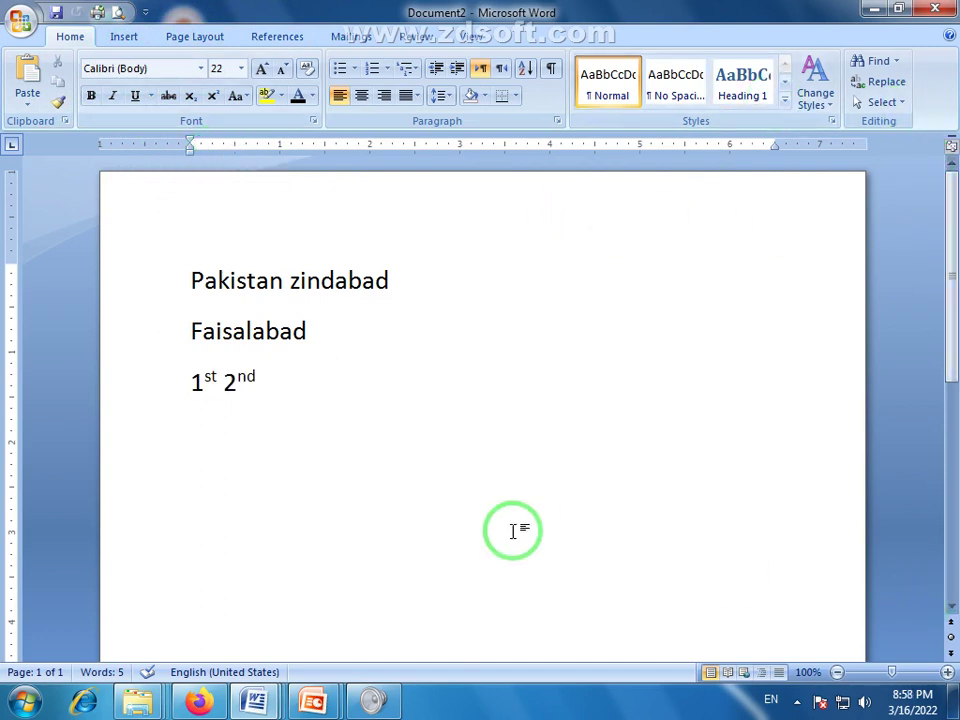
pyautogui.moveTo(950, 325); pyautogui.dragTo(956, 222)
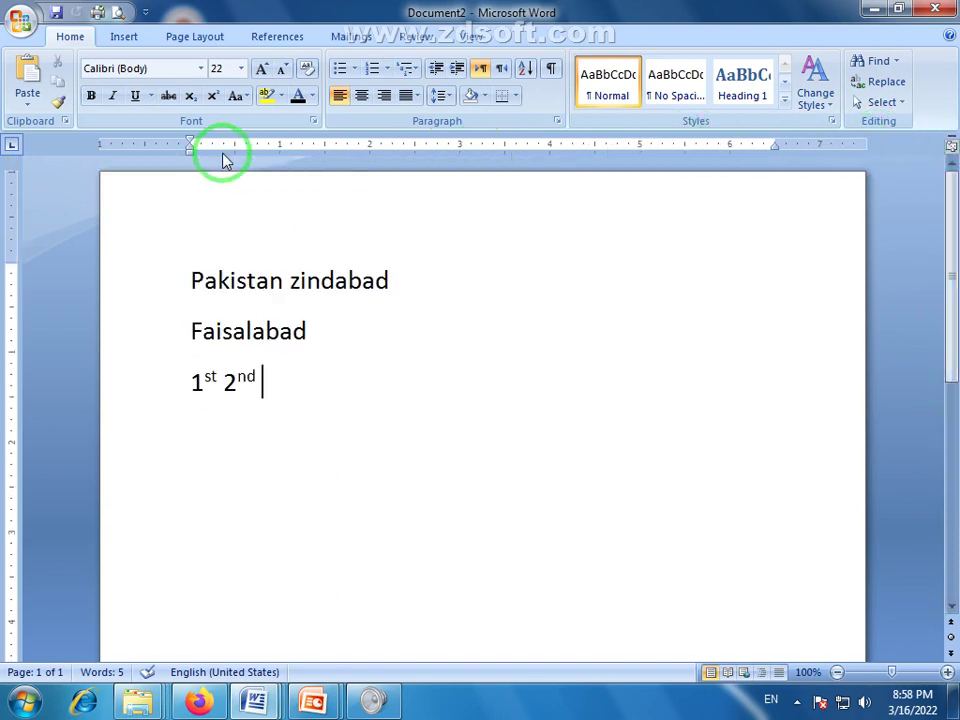
pyautogui.click(951, 145)
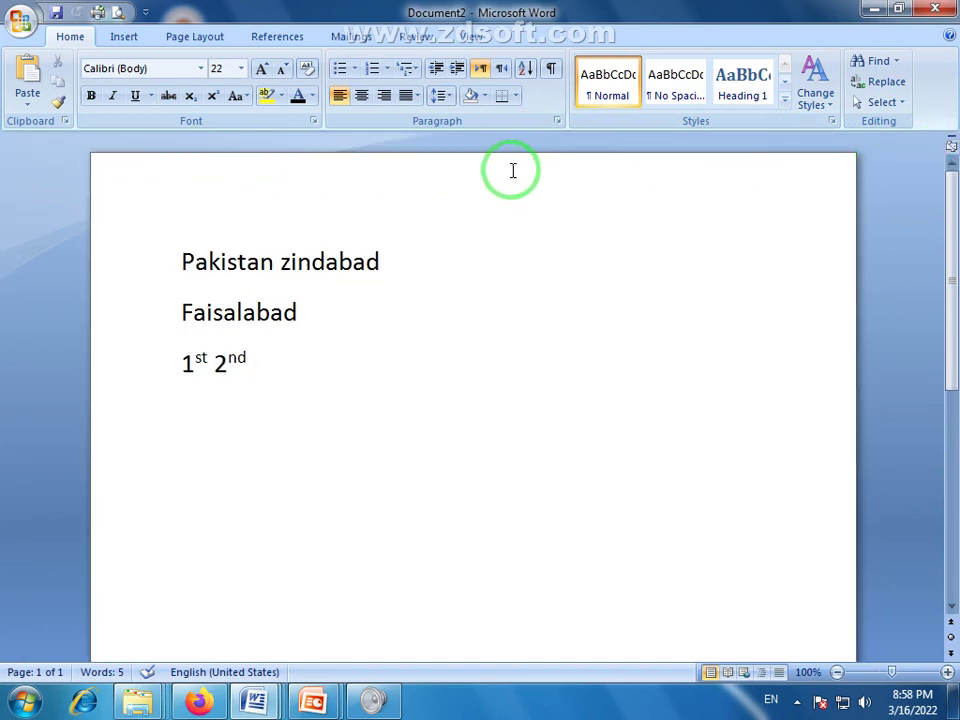
pyautogui.click(951, 146)
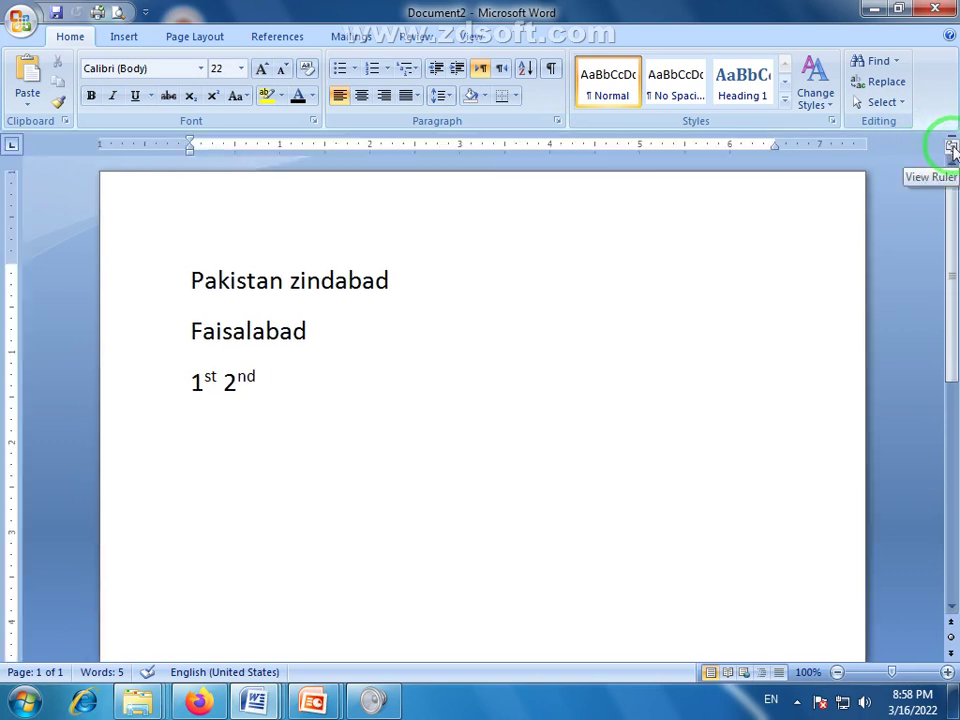
pyautogui.click(951, 146)
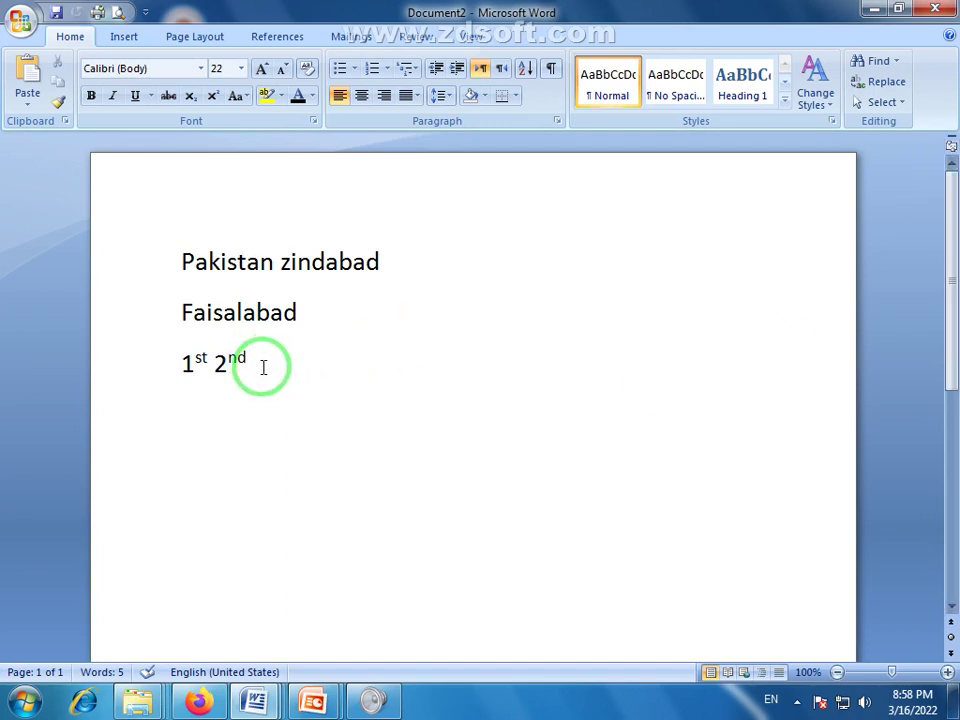
# Practise selecting all three lines of text and clearing the selection, repeating it four times.
pyautogui.moveTo(257, 365); pyautogui.dragTo(174, 276)
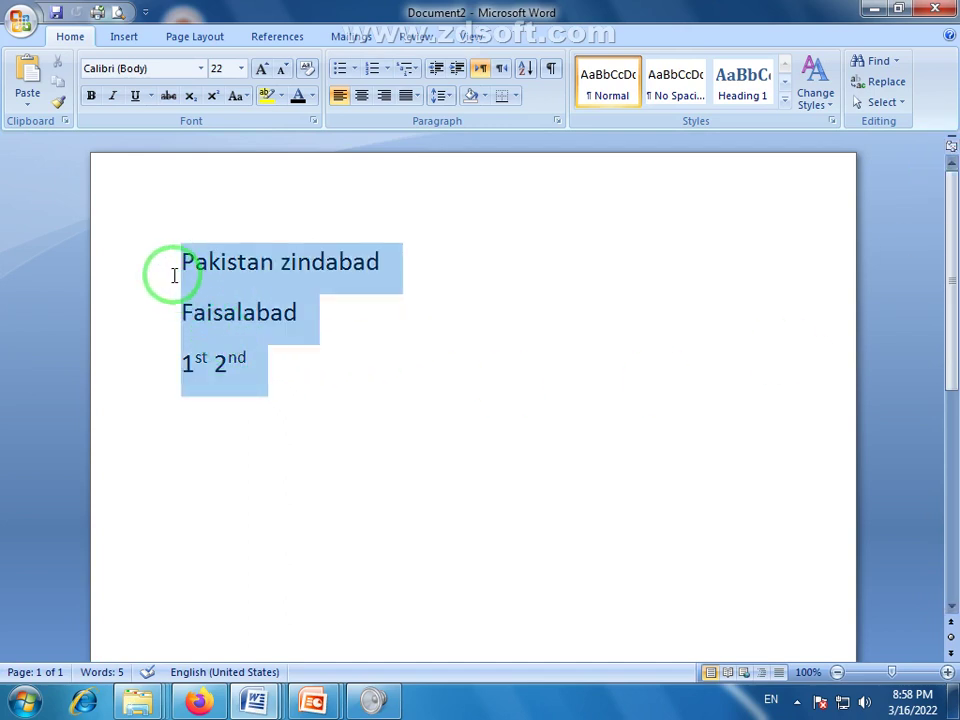
pyautogui.click(175, 275)
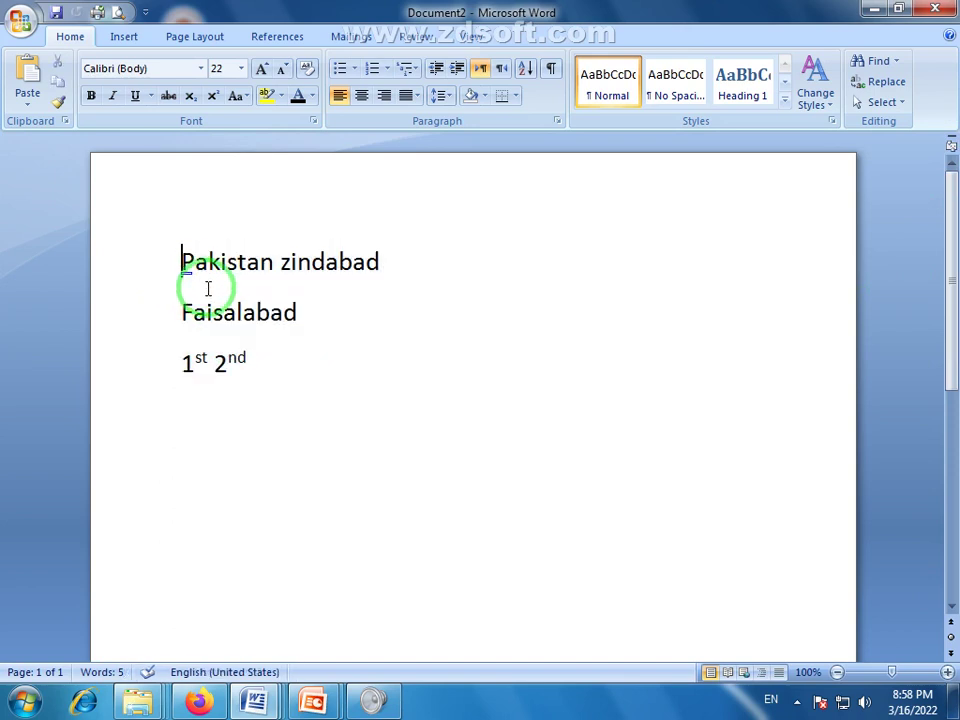
pyautogui.click(300, 373)
pyautogui.moveTo(268, 358); pyautogui.dragTo(189, 274)
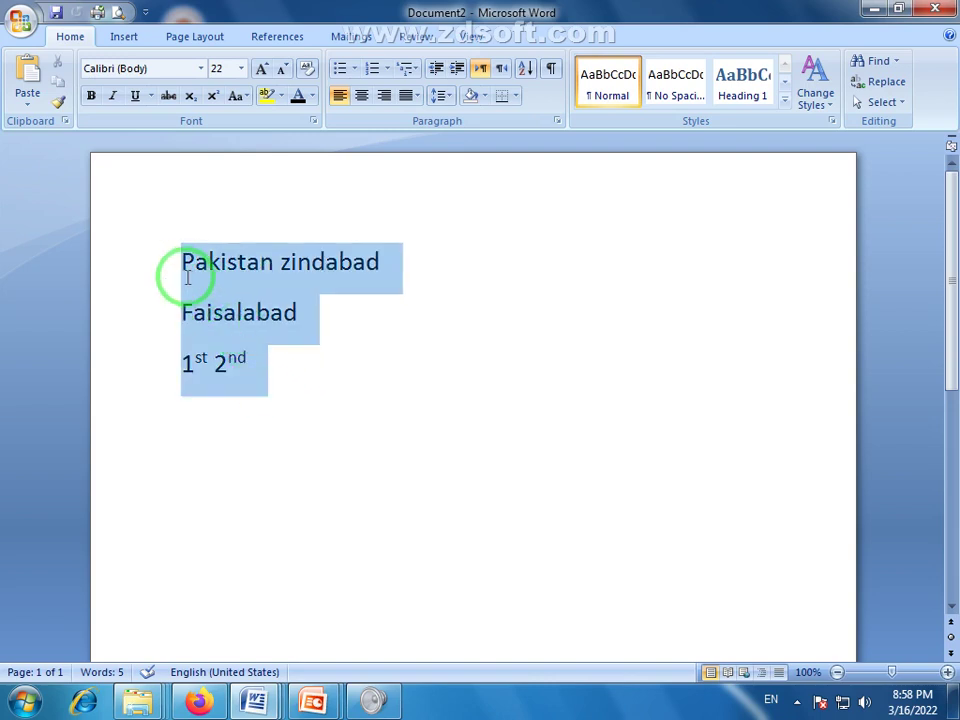
pyautogui.click(305, 325)
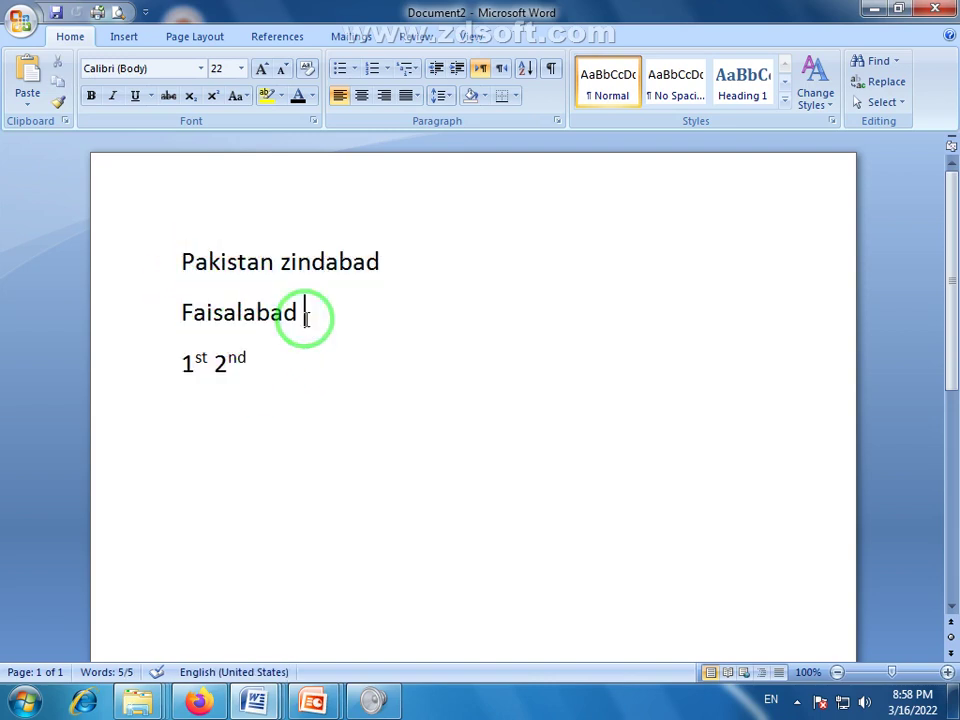
pyautogui.click(294, 373)
pyautogui.moveTo(294, 373); pyautogui.dragTo(160, 250)
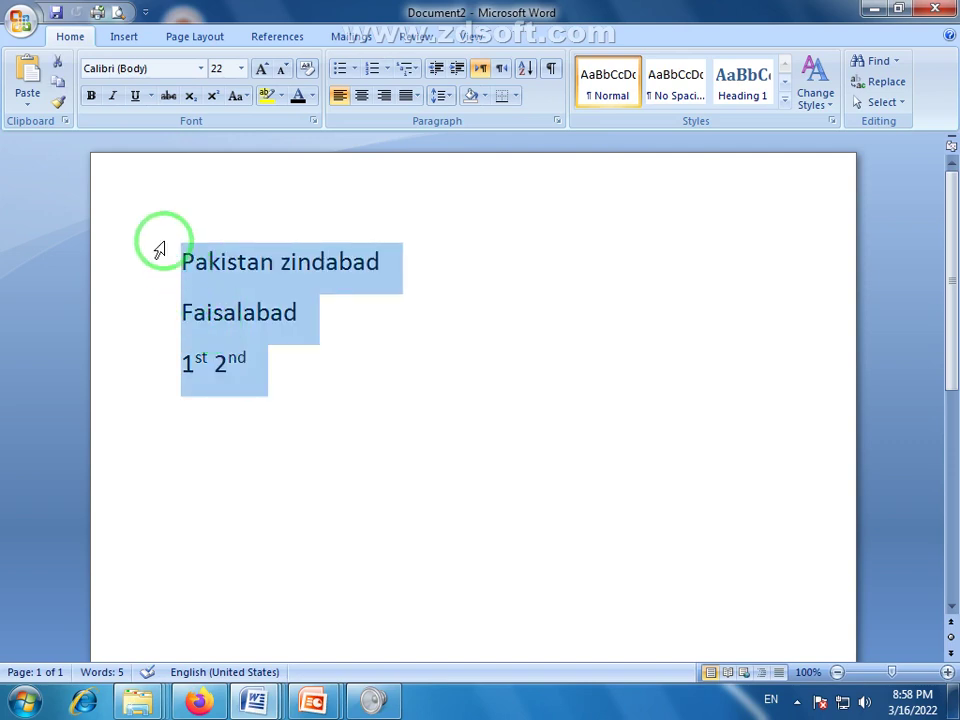
pyautogui.click(268, 400)
pyautogui.moveTo(188, 295); pyautogui.dragTo(171, 261)
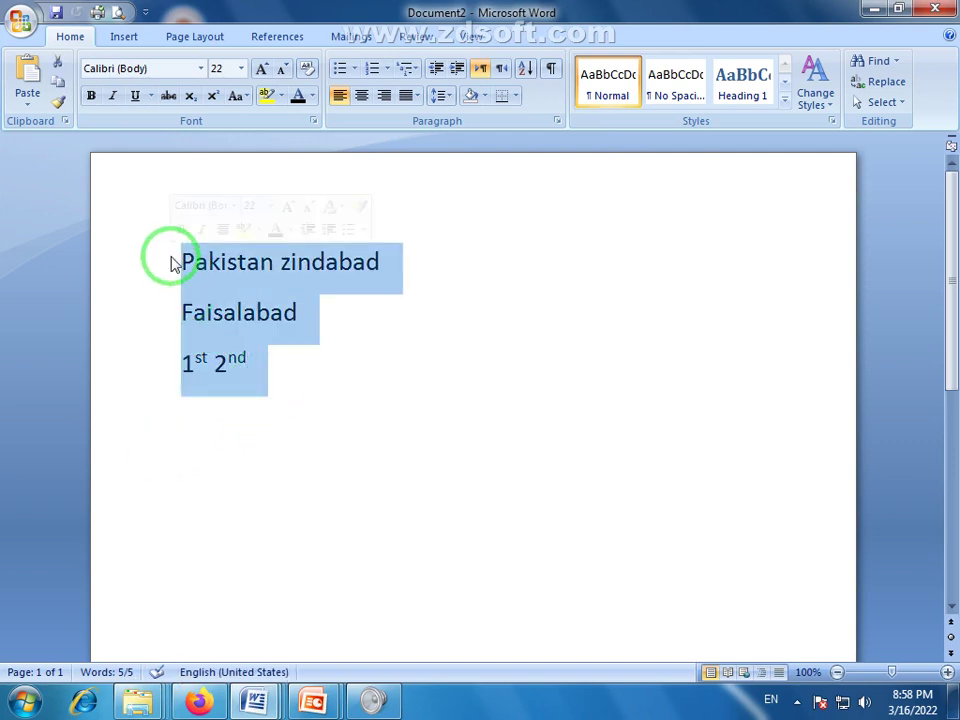
pyautogui.click(265, 390)
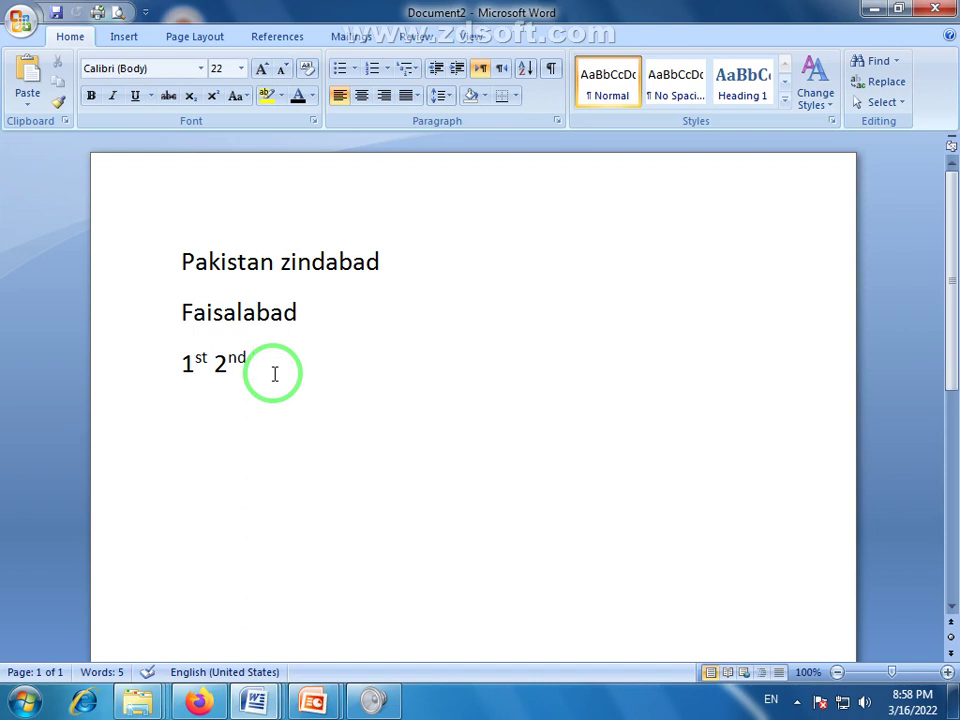
# Select all three lines of text and enlarge their font size to 48.
pyautogui.click(256, 362)
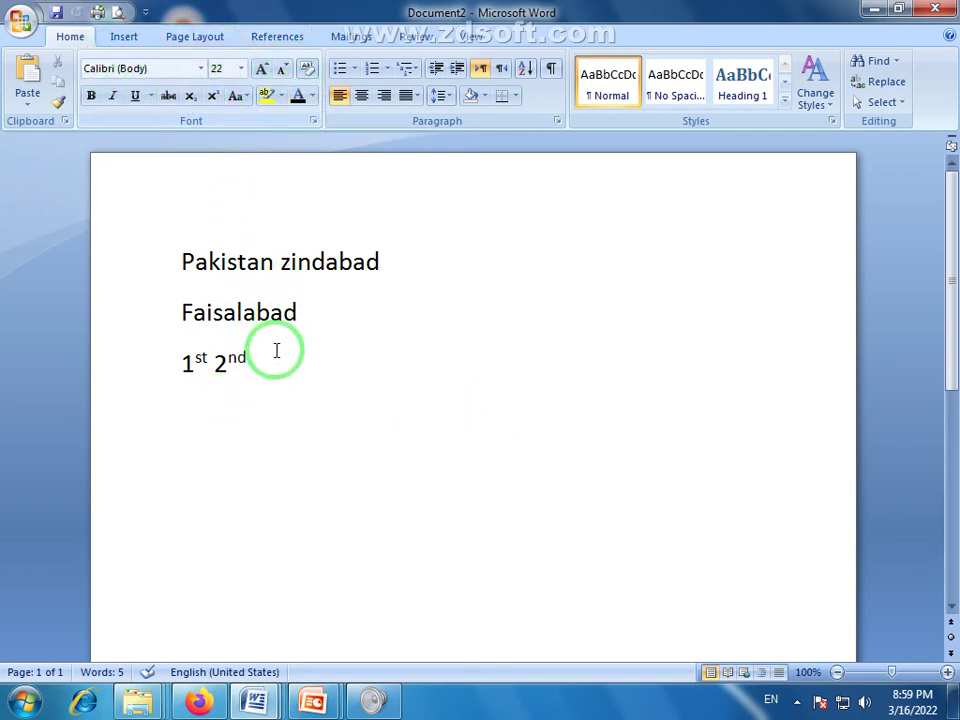
pyautogui.moveTo(276, 349); pyautogui.dragTo(195, 251)
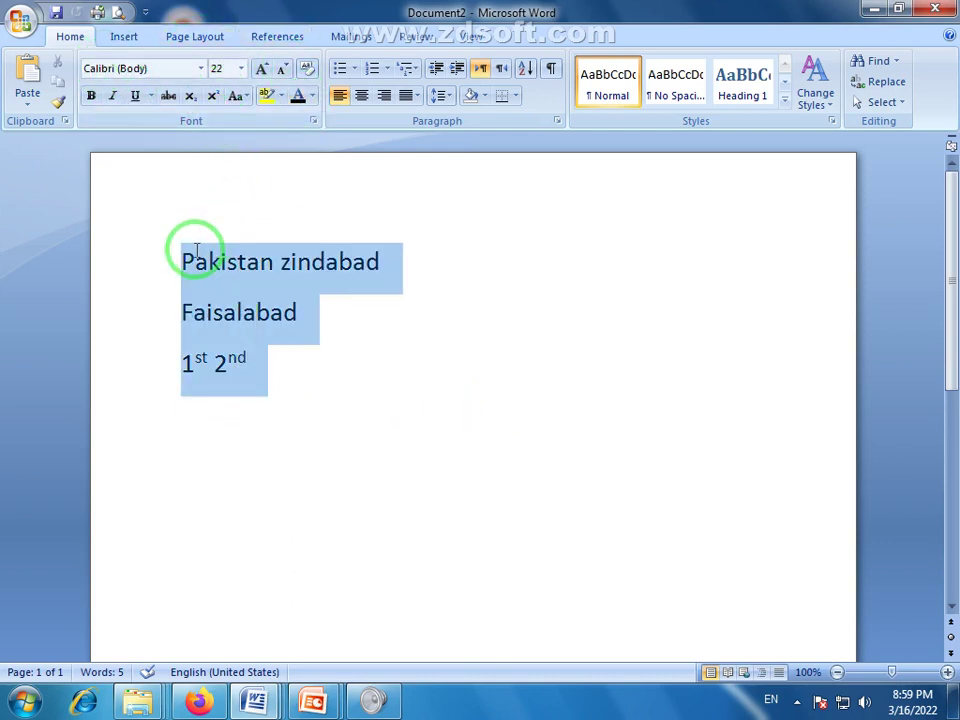
pyautogui.click(261, 68)
pyautogui.click(261, 68)
pyautogui.click(261, 68)
pyautogui.click(261, 68)
pyautogui.click(261, 68)
pyautogui.click(261, 68)
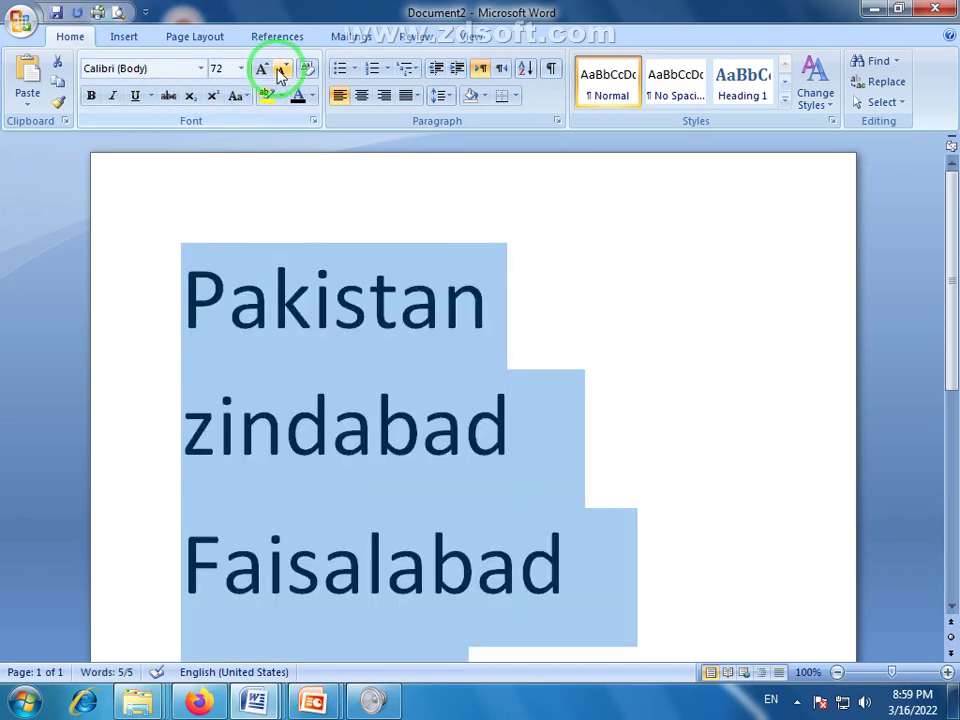
pyautogui.click(281, 68)
# Preview the available fonts on the selected text without choosing one, and undo the last two font size changes.
pyautogui.click(201, 68)
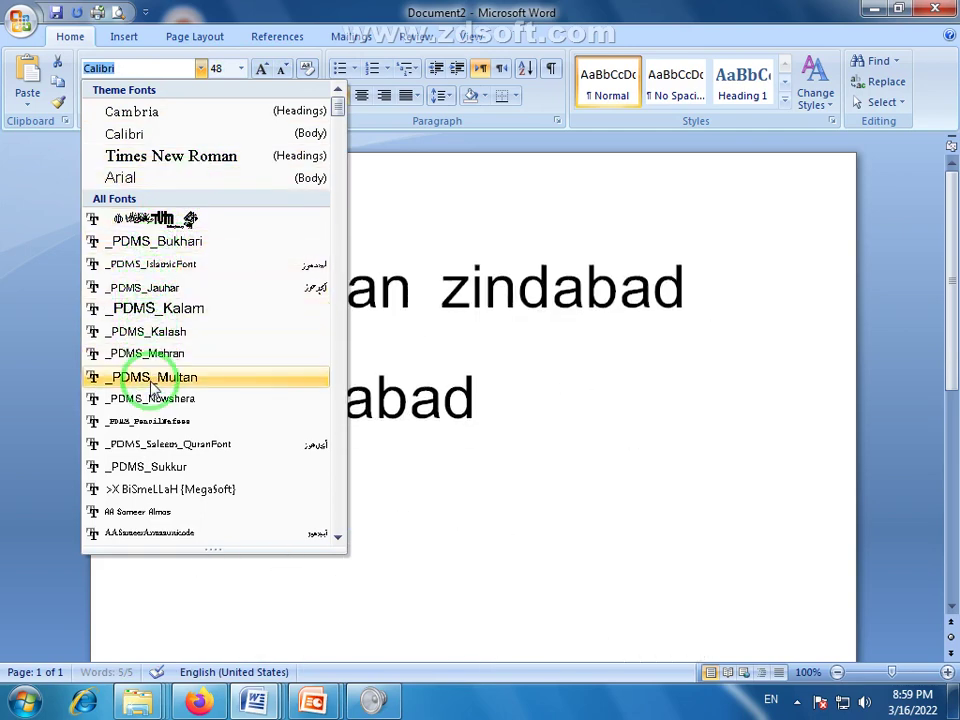
pyautogui.click(434, 147)
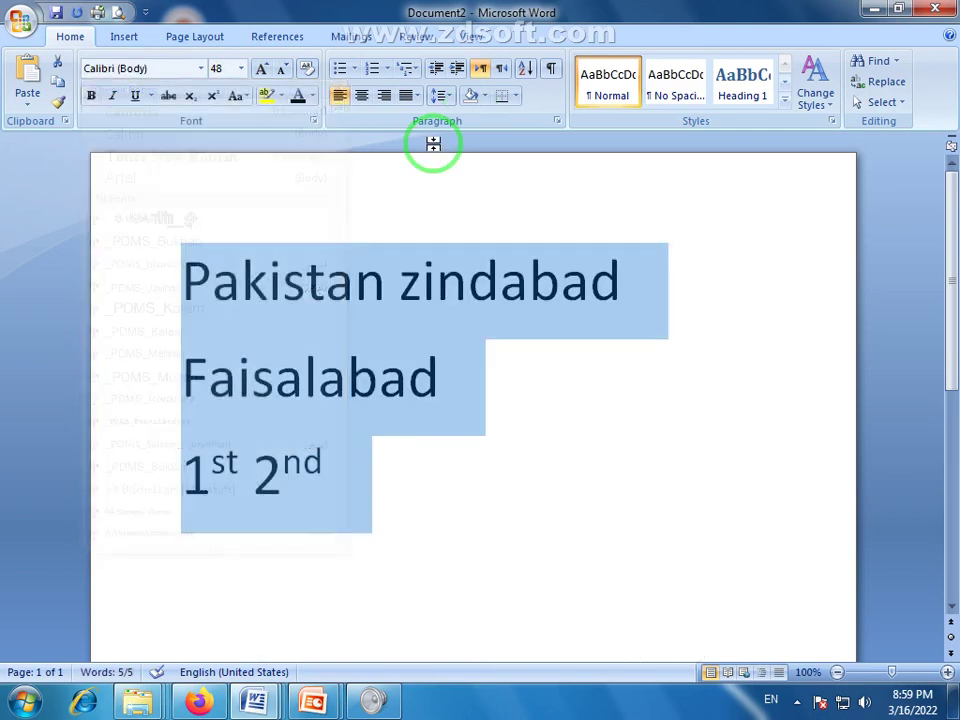
pyautogui.hotkey('ctrl', 'shift', '.')
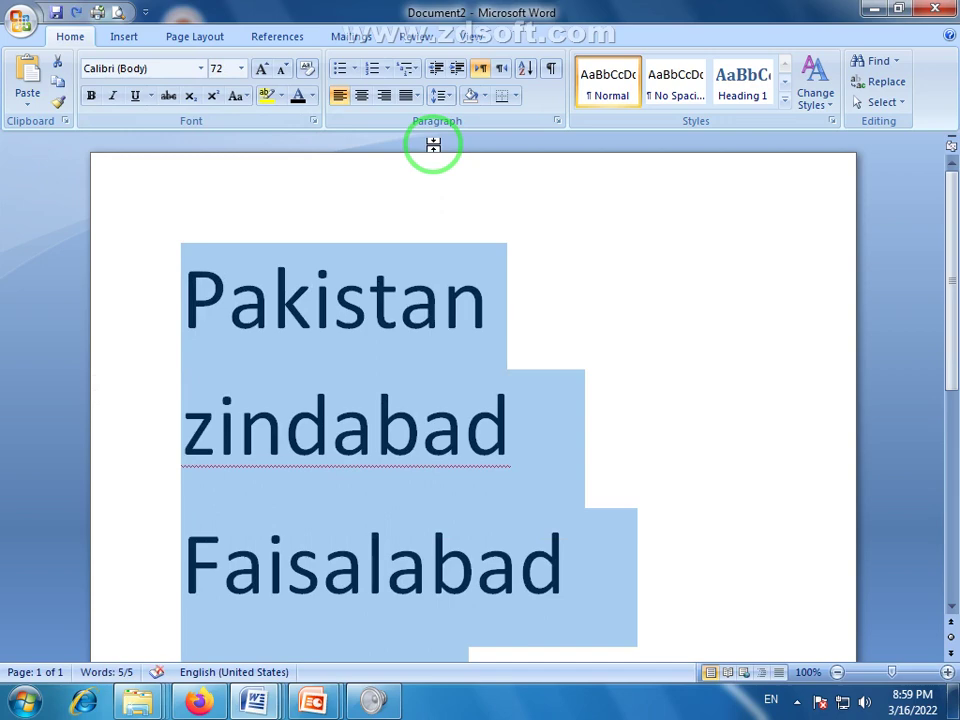
pyautogui.hotkey('ctrl', 'z')
pyautogui.click(536, 471)
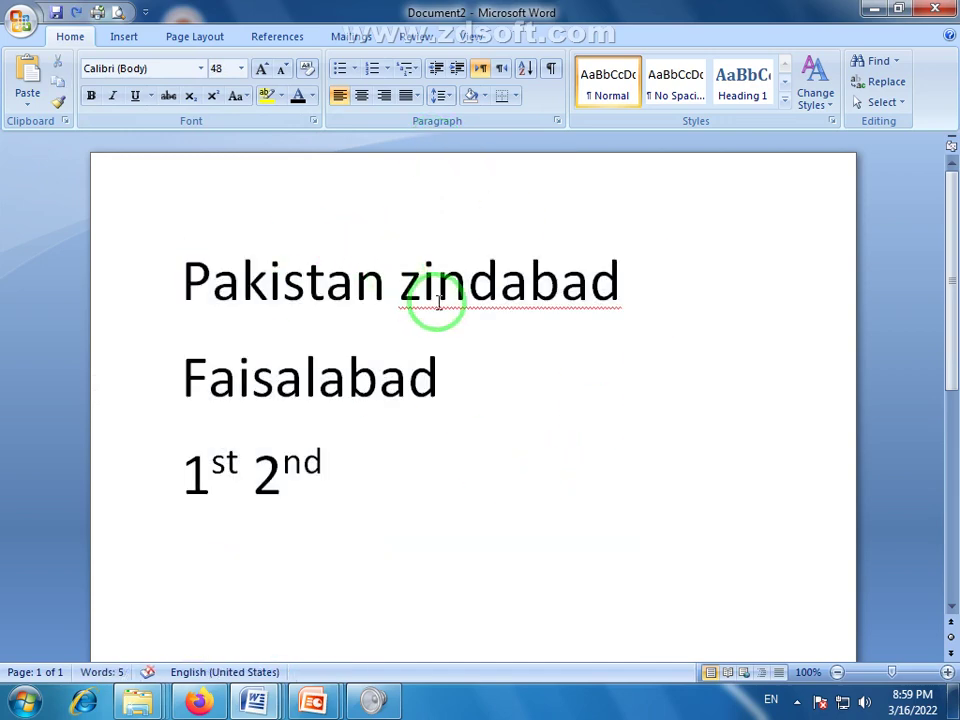
# Ignore the flagged spelling of "zindabad" and place the insertion point at the end of the Faisalabad line.
pyautogui.rightClick(499, 290)
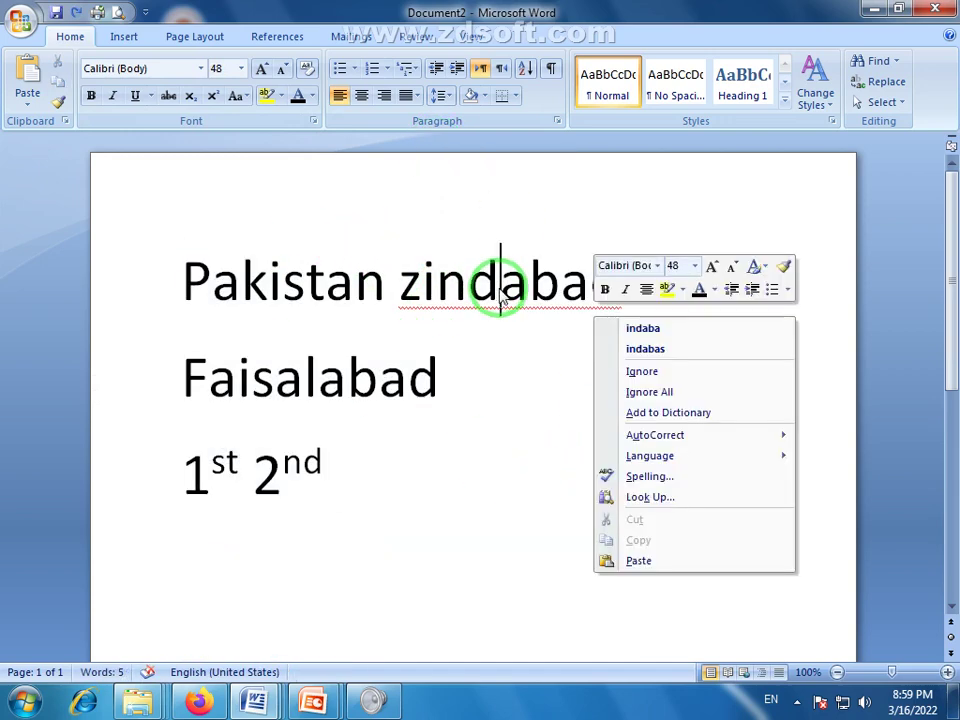
pyautogui.click(648, 378)
pyautogui.click(545, 360)
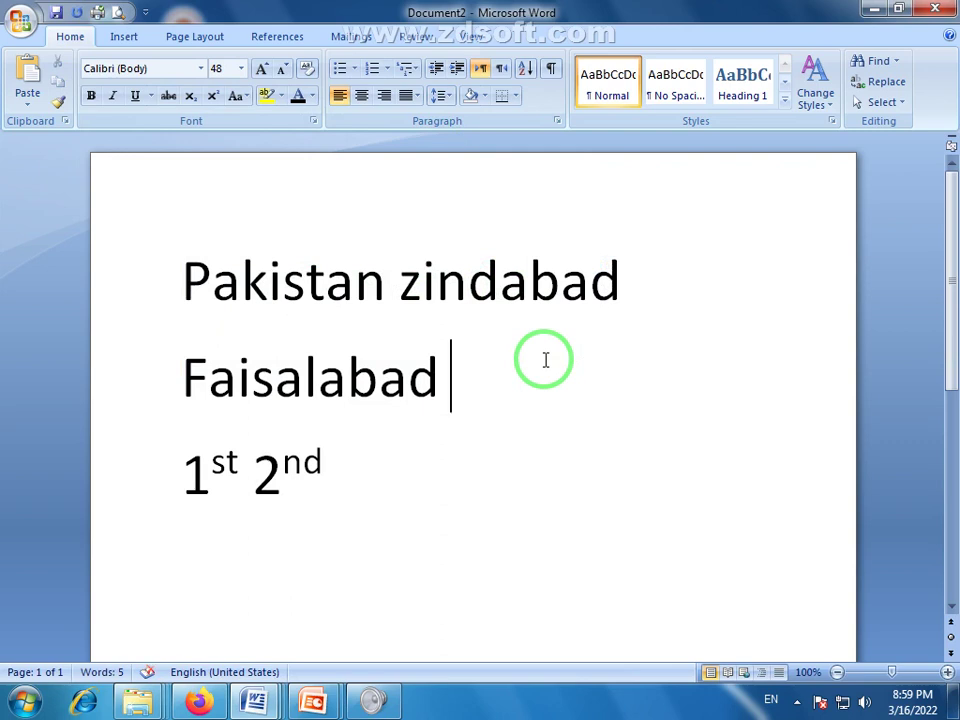